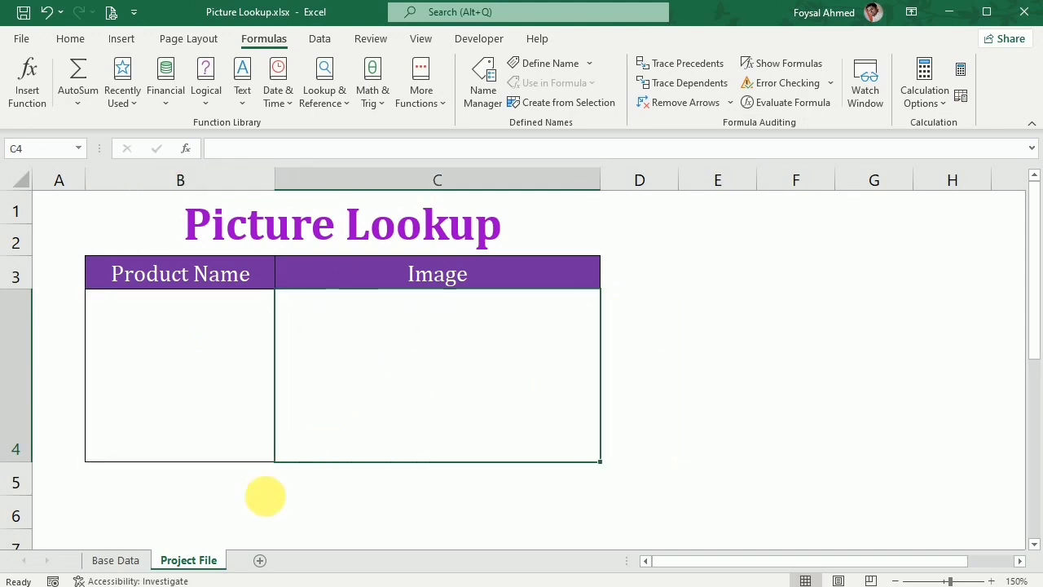
On the Project File sheet, start a data validation rule for cell B4 that allows a List.
left_click(128, 560)
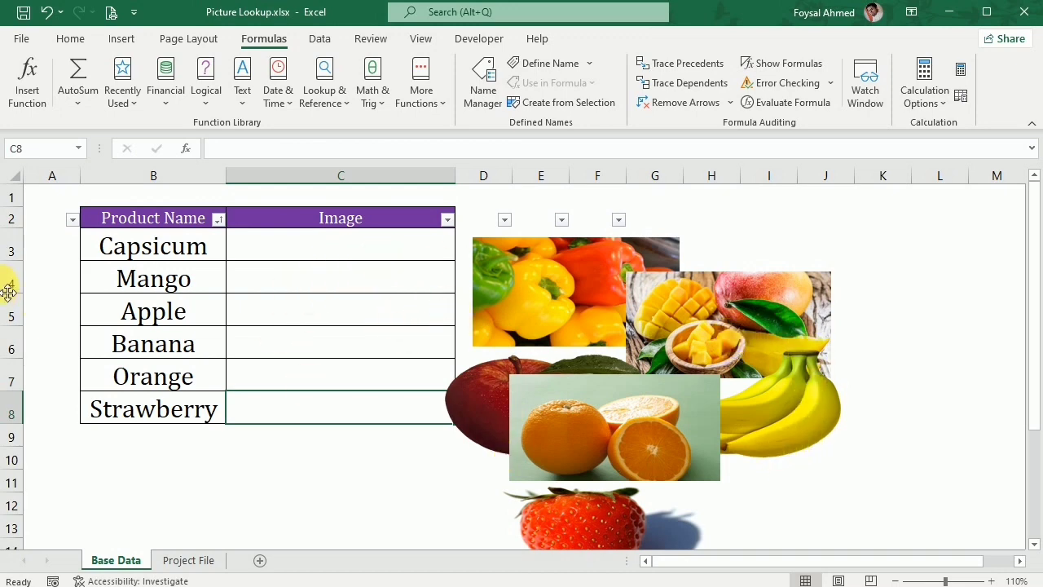
left_click(203, 561)
left_click(187, 331)
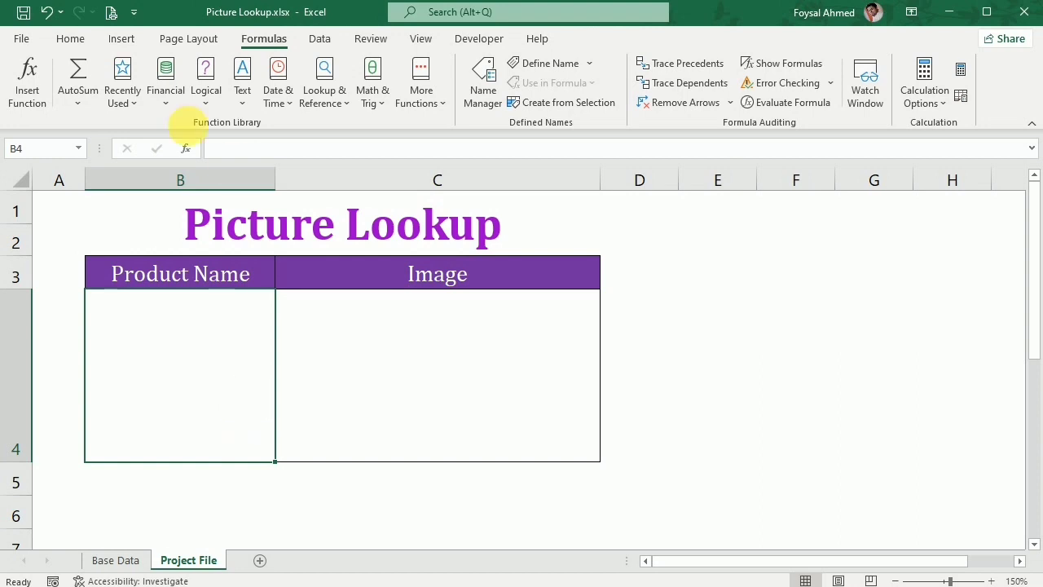
left_click(319, 39)
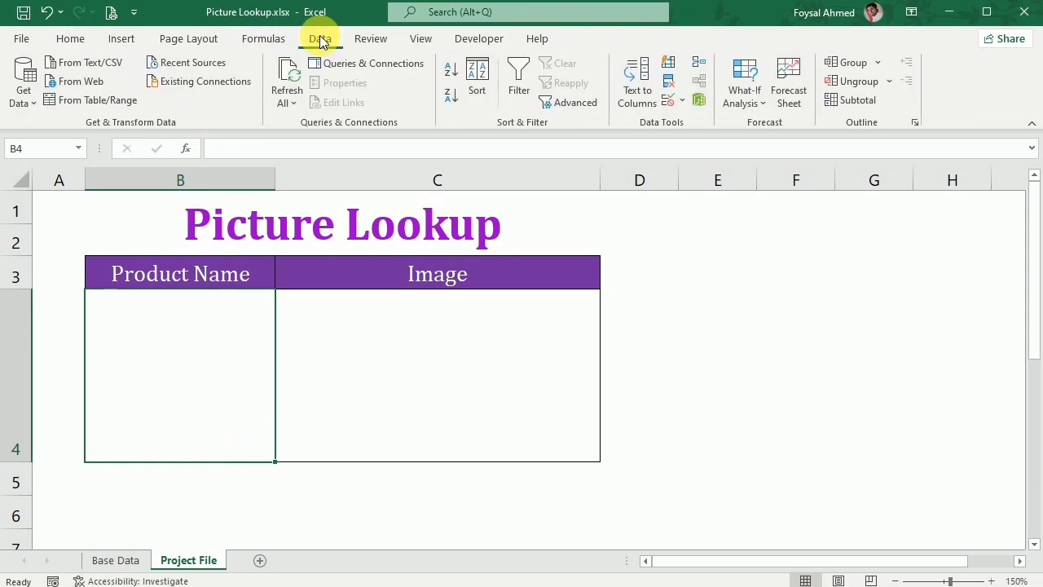
left_click(674, 103)
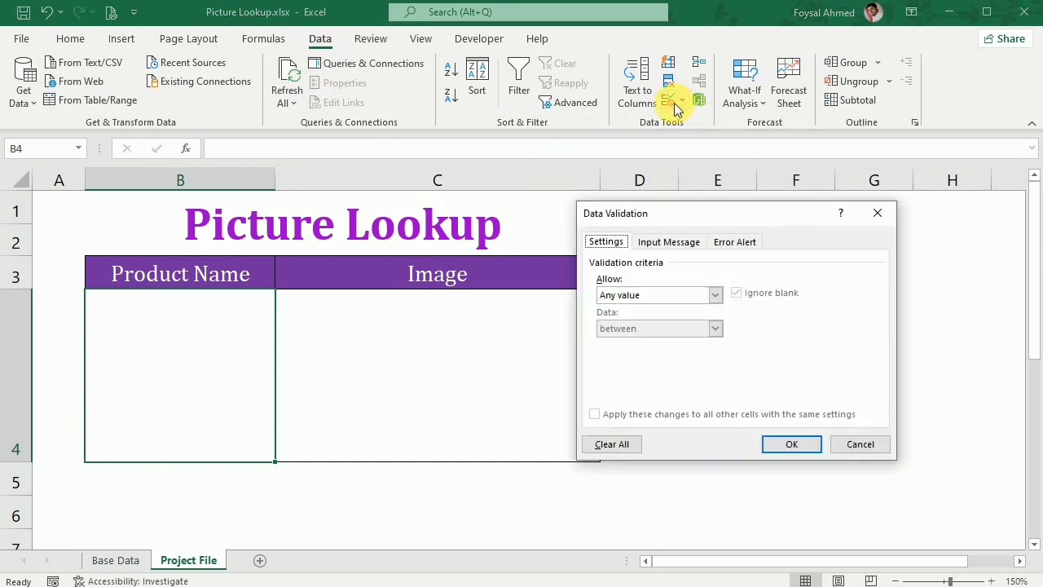
left_click(715, 297)
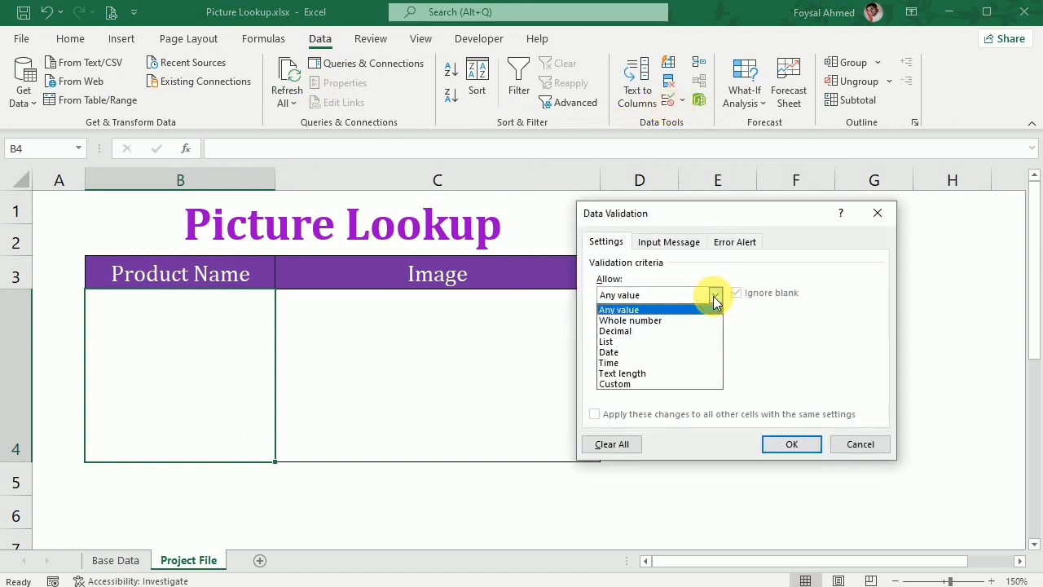
left_click(630, 346)
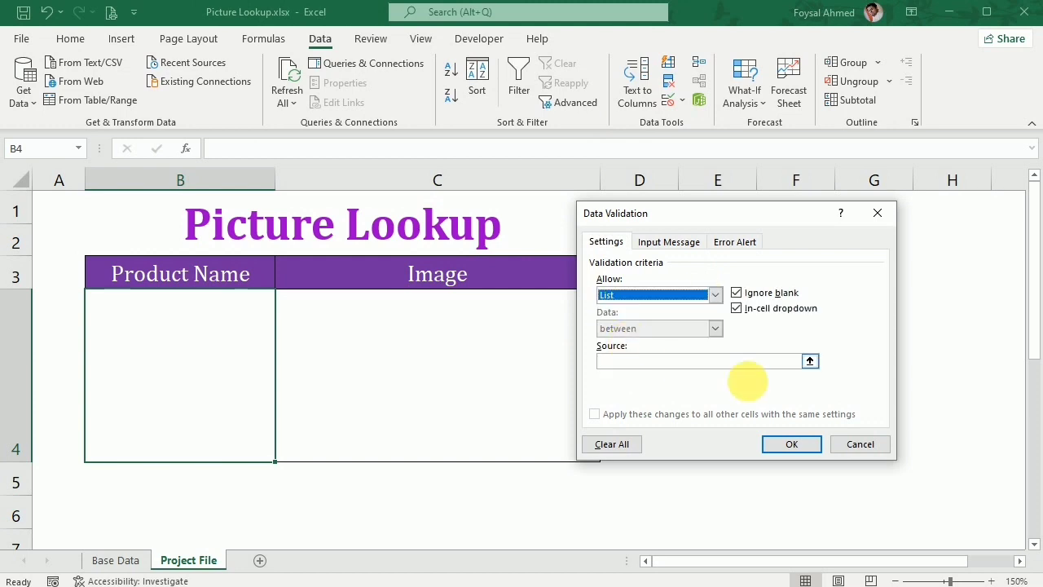
Set the validation list's source to ='Base Data'!$B$3:$B$8 and apply the rule.
left_click(807, 360)
left_click(810, 360)
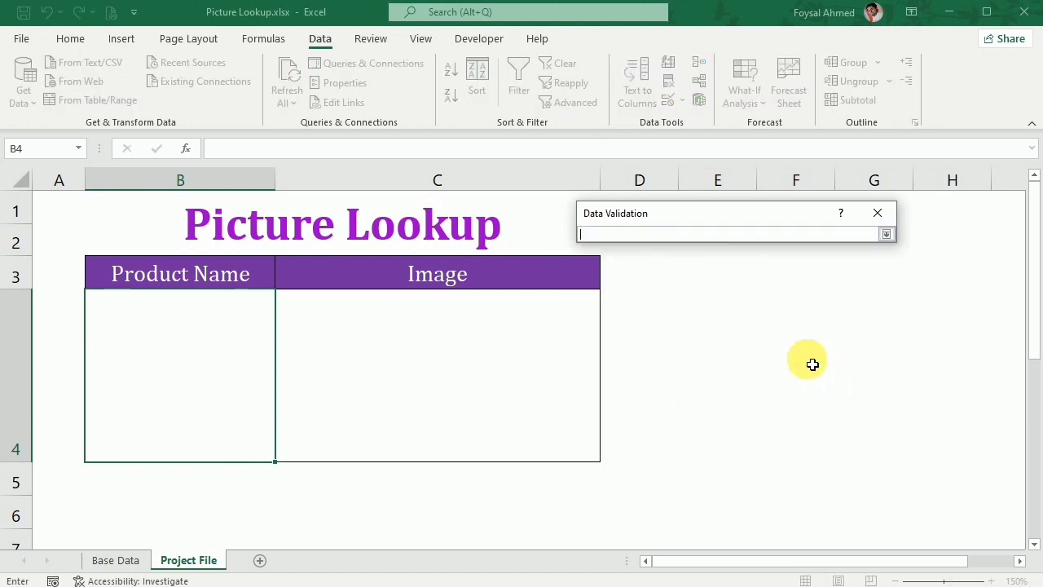
left_click(115, 560)
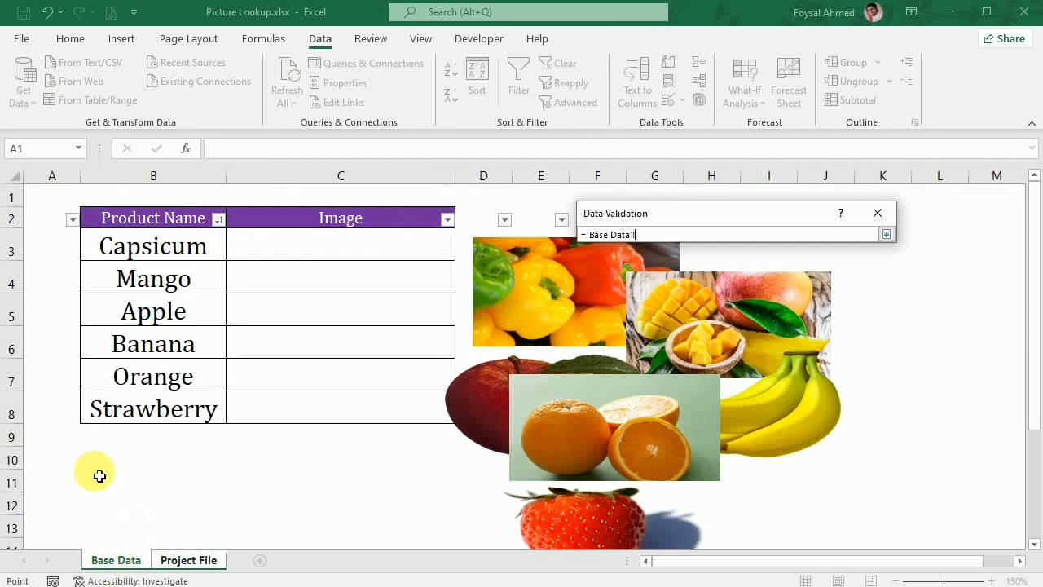
left_click_drag(155, 256, 150, 417)
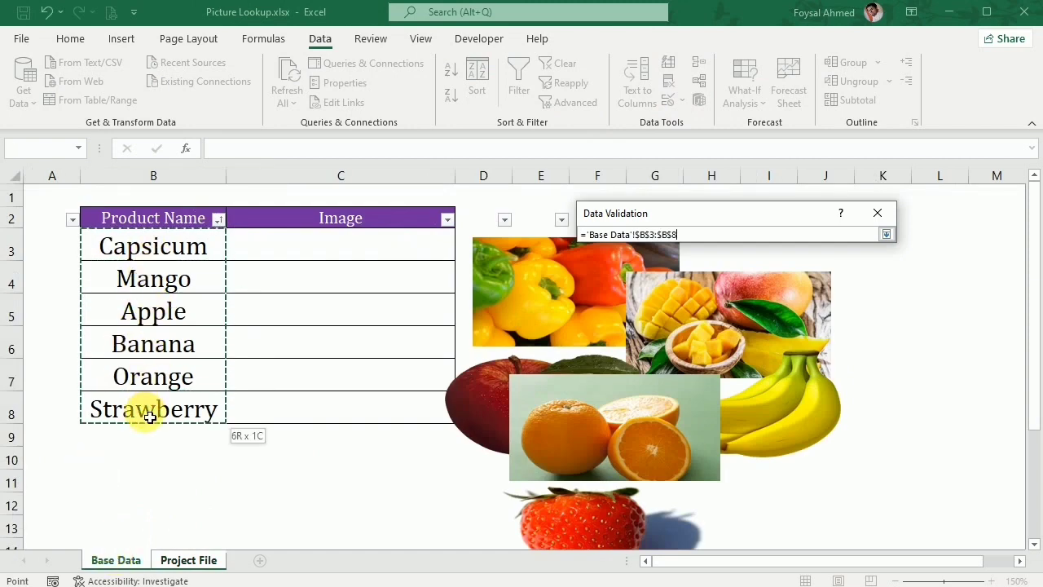
left_click(886, 234)
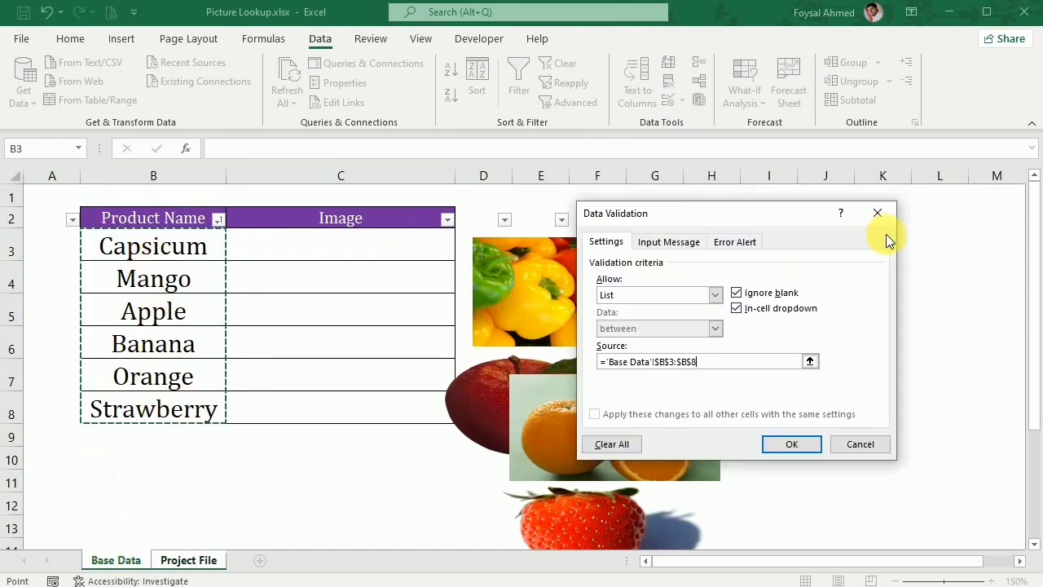
left_click(790, 447)
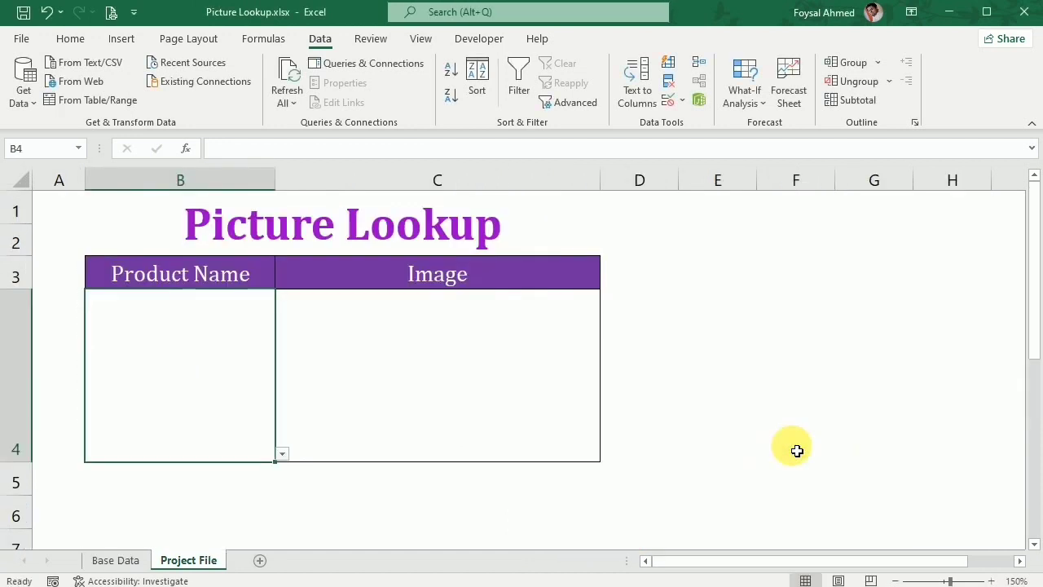
Test the product list in cell B4 by choosing Mango, Strawberry and finally Mango again.
left_click(281, 454)
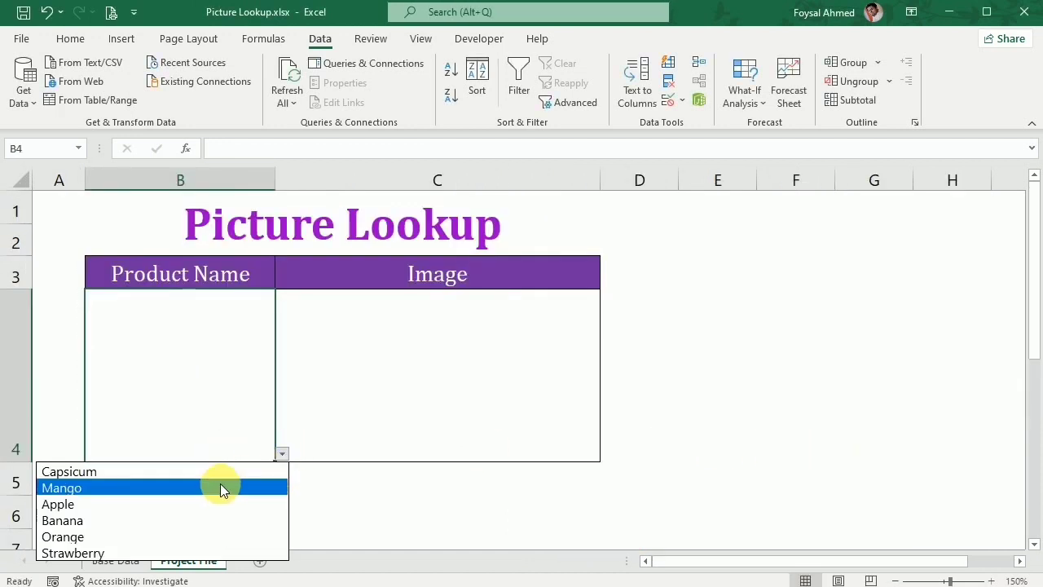
left_click(220, 488)
left_click(282, 455)
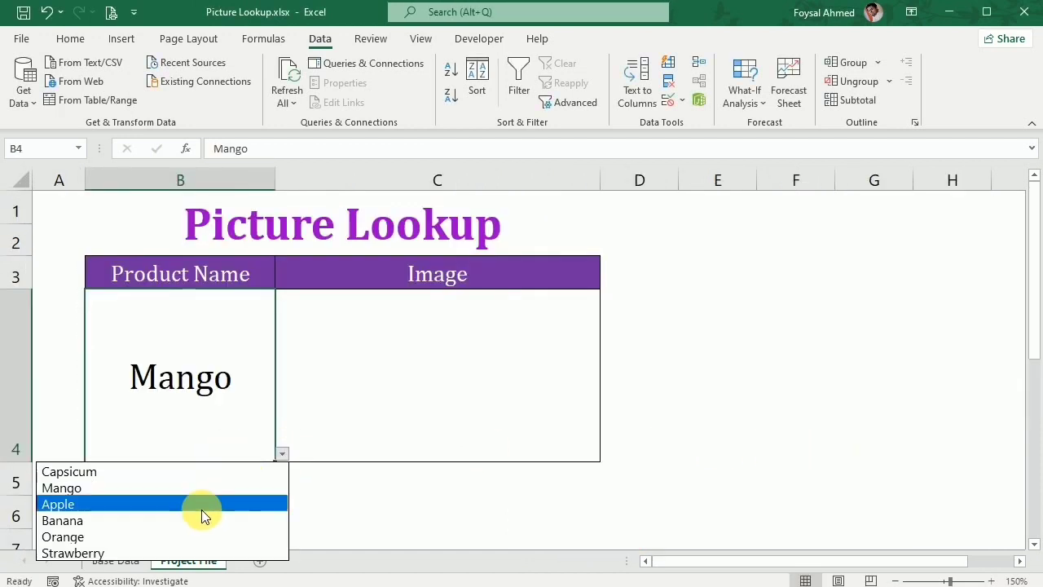
left_click(168, 552)
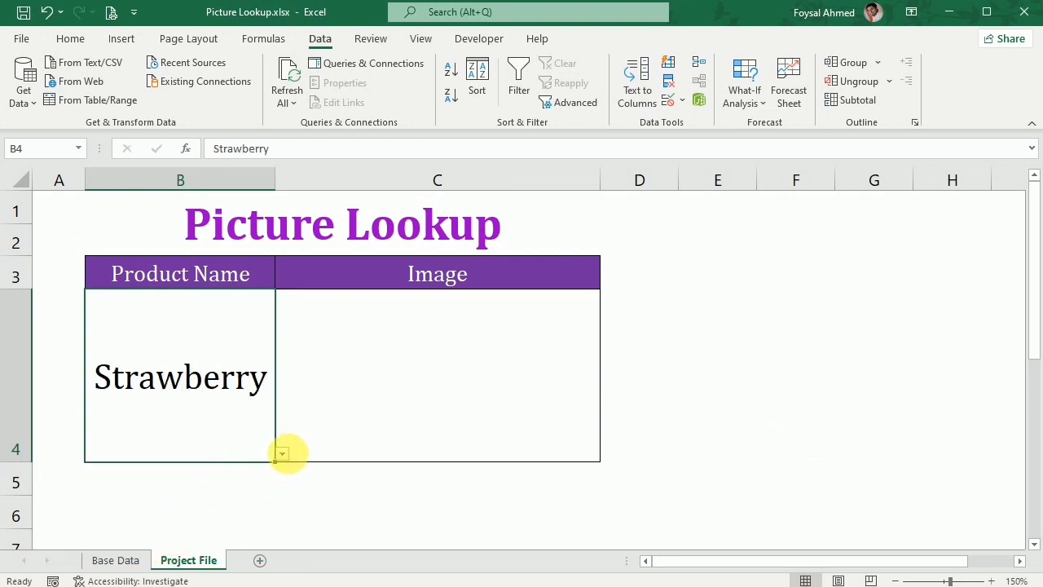
left_click(282, 454)
left_click(195, 488)
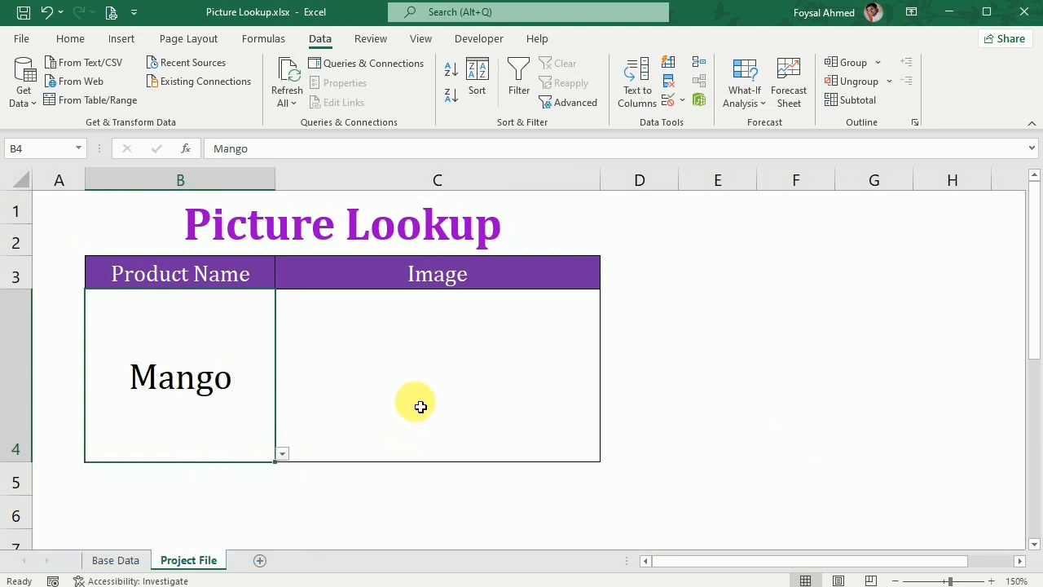
On the Base Data sheet, place the capsicum picture in cell C3 and adjust row 3's height to fit it.
left_click(385, 352)
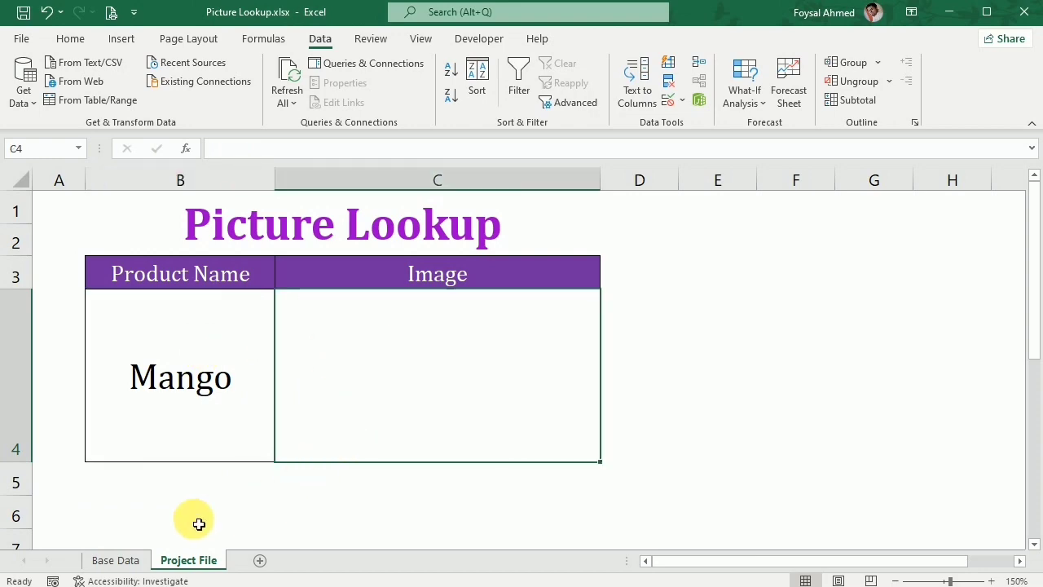
left_click(116, 560)
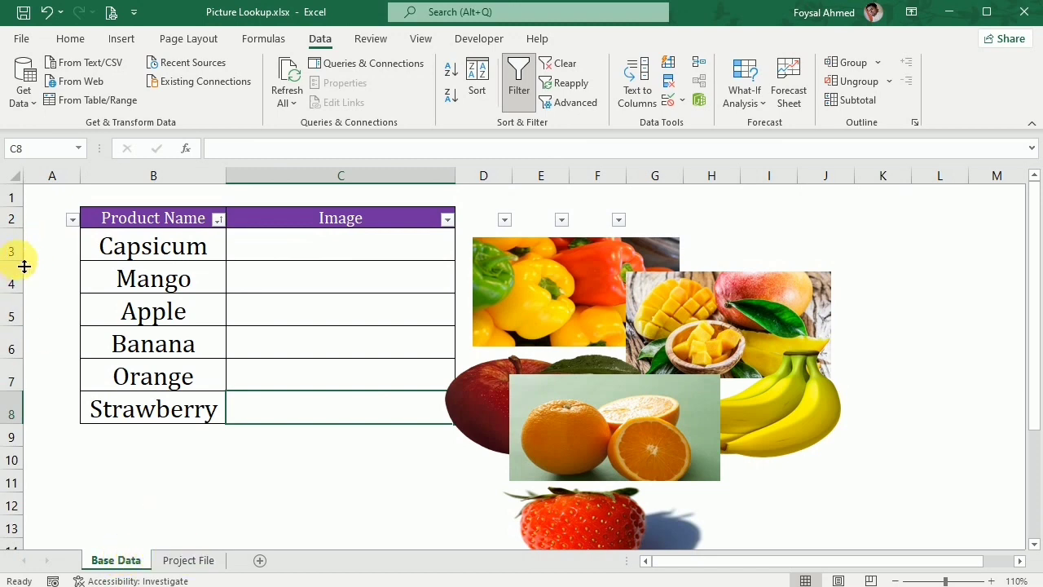
left_click_drag(25, 267, 11, 379)
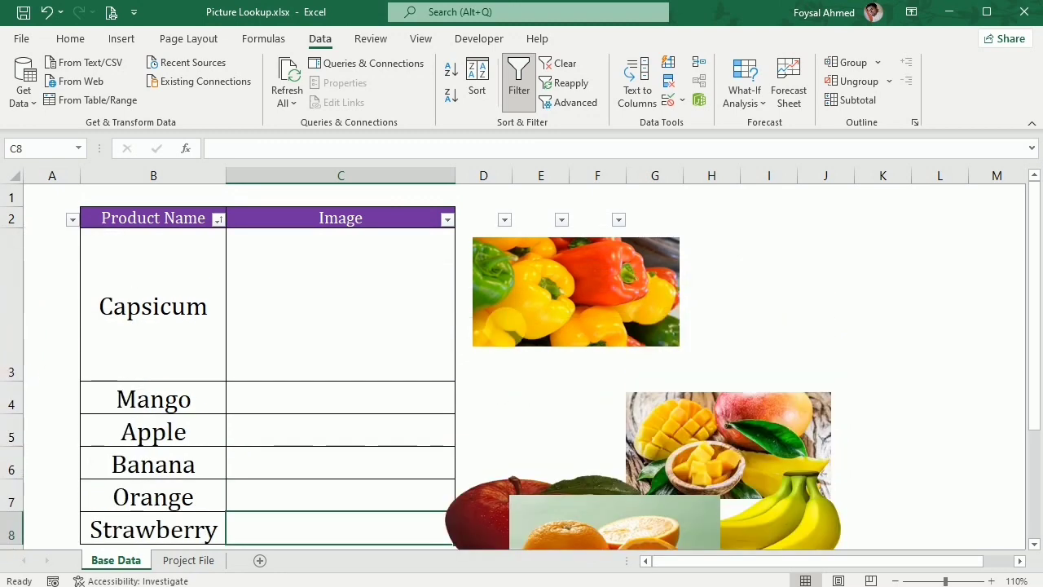
left_click_drag(571, 278, 334, 276)
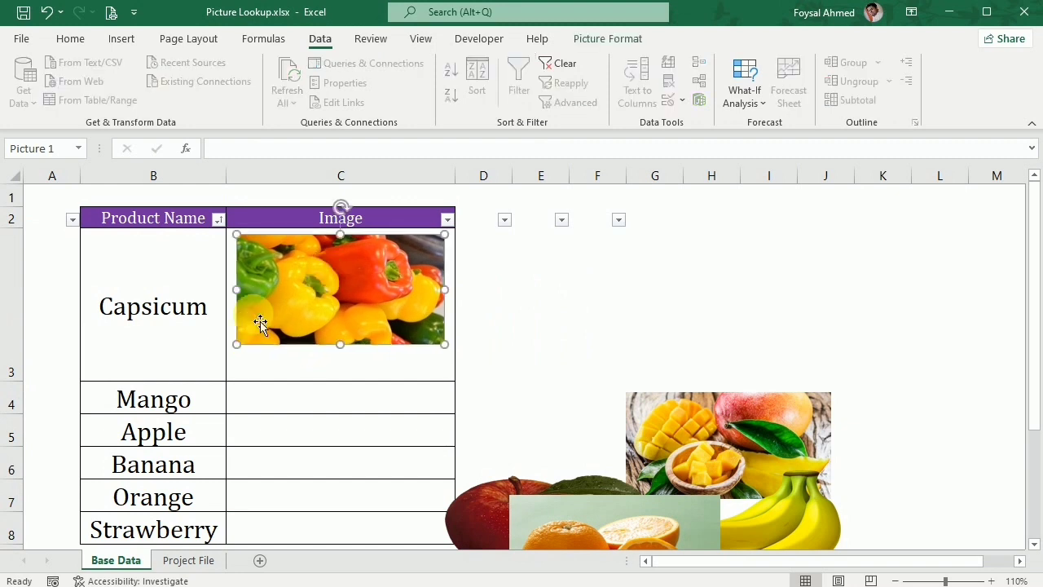
left_click_drag(26, 389, 36, 362)
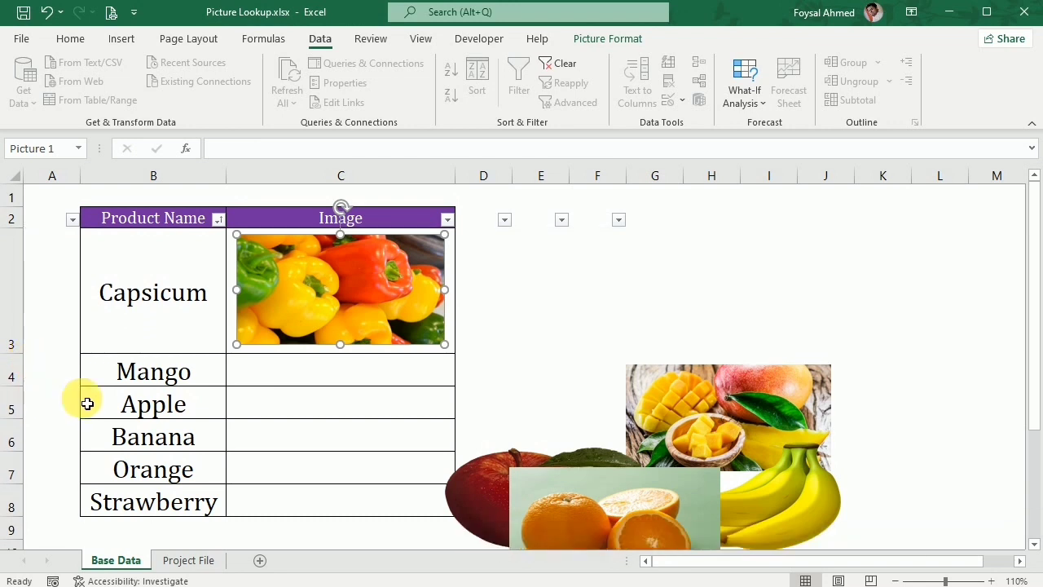
left_click(605, 296)
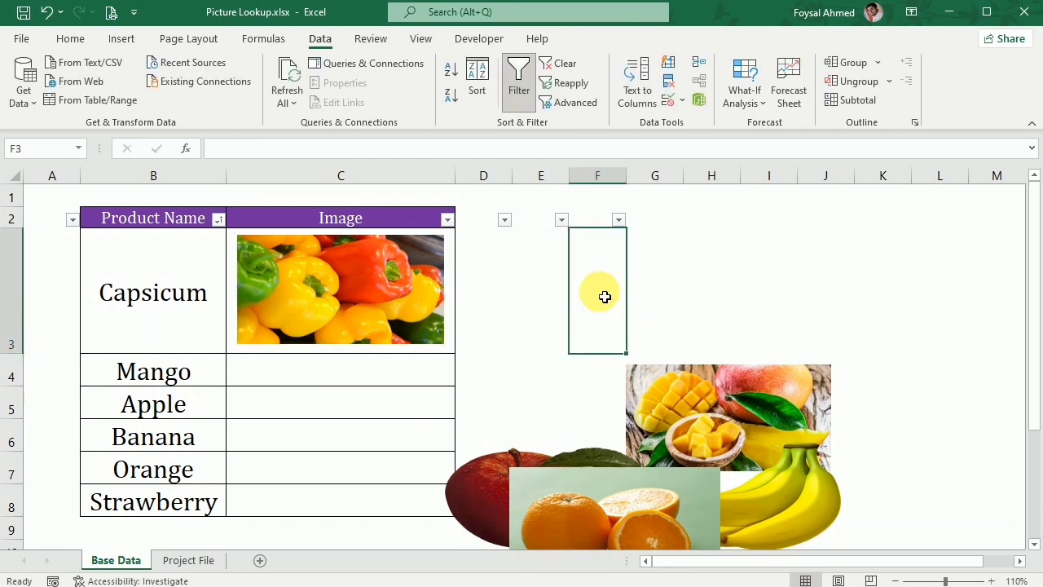
Hide the Capsicum row to test how its picture behaves, and undo the hiding.
right_click(31, 304)
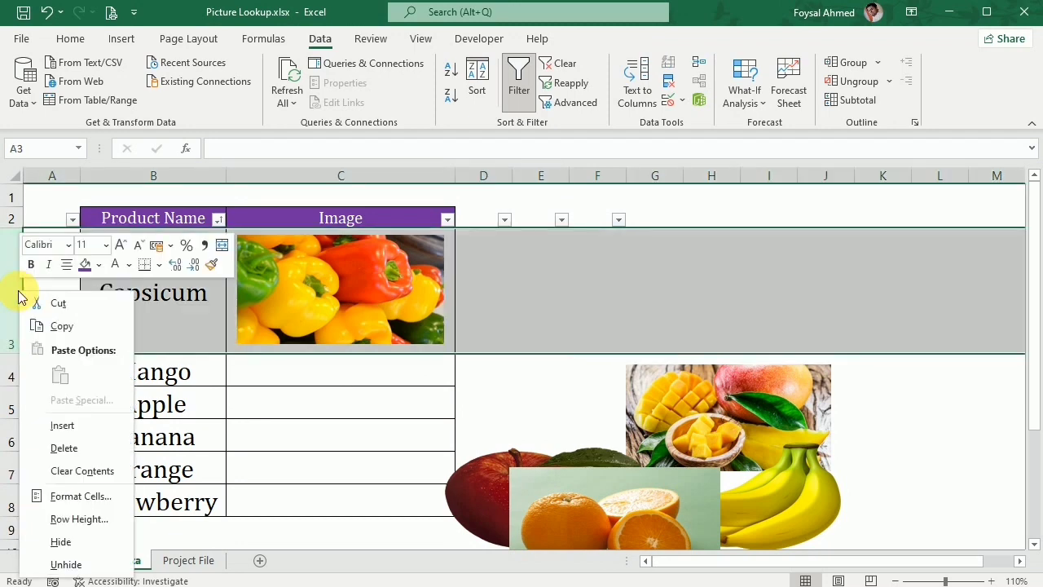
left_click(61, 542)
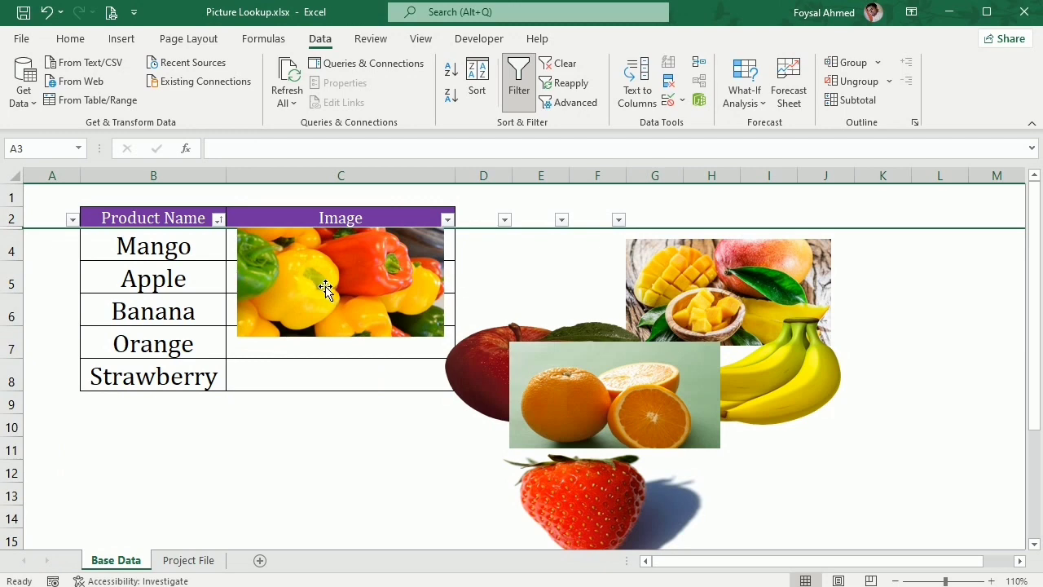
key("ctrl+z")
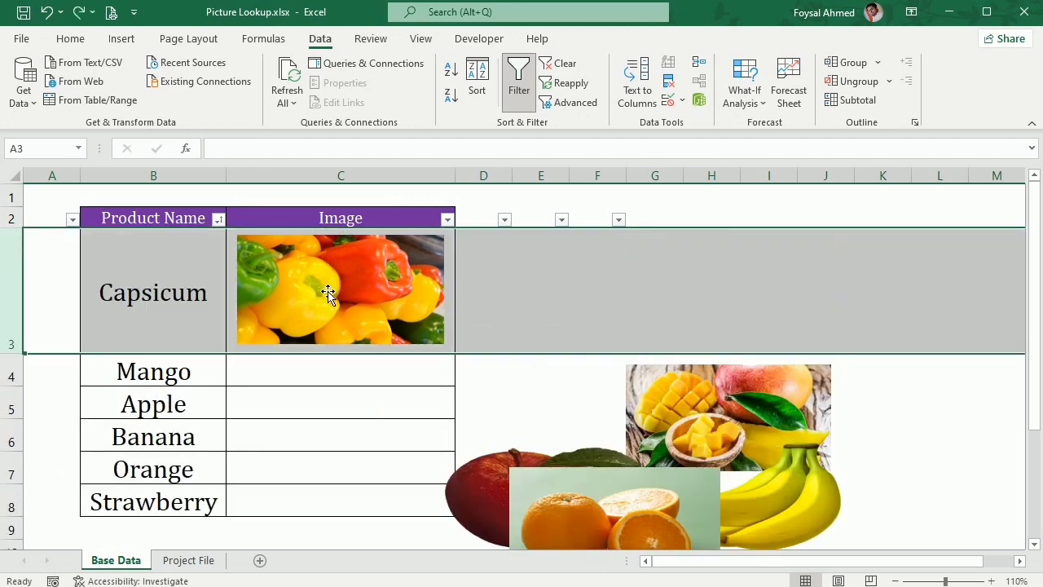
left_click(339, 415)
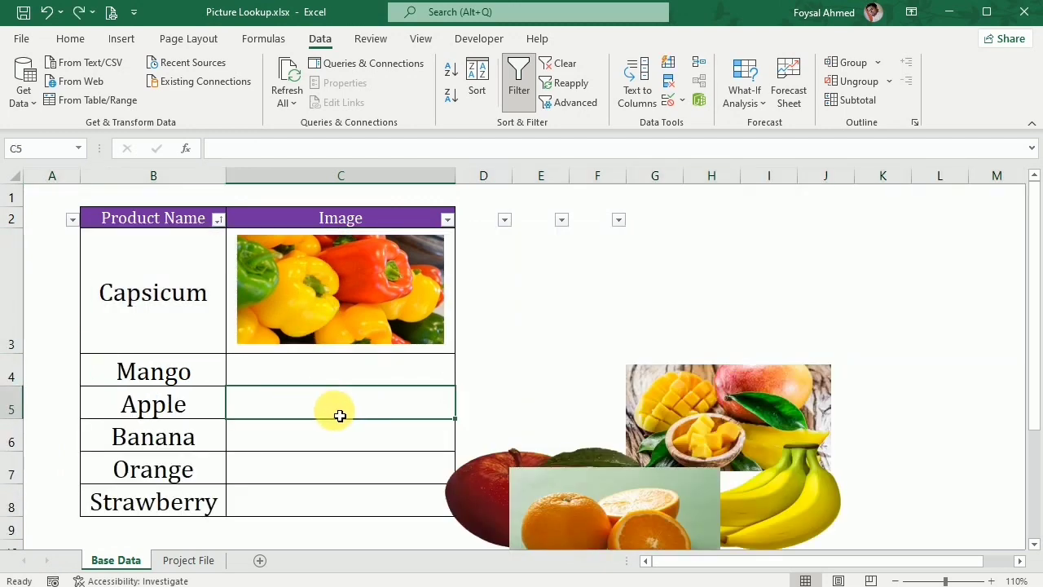
Set the capsicum picture's properties to "Move and size with cells".
right_click(363, 272)
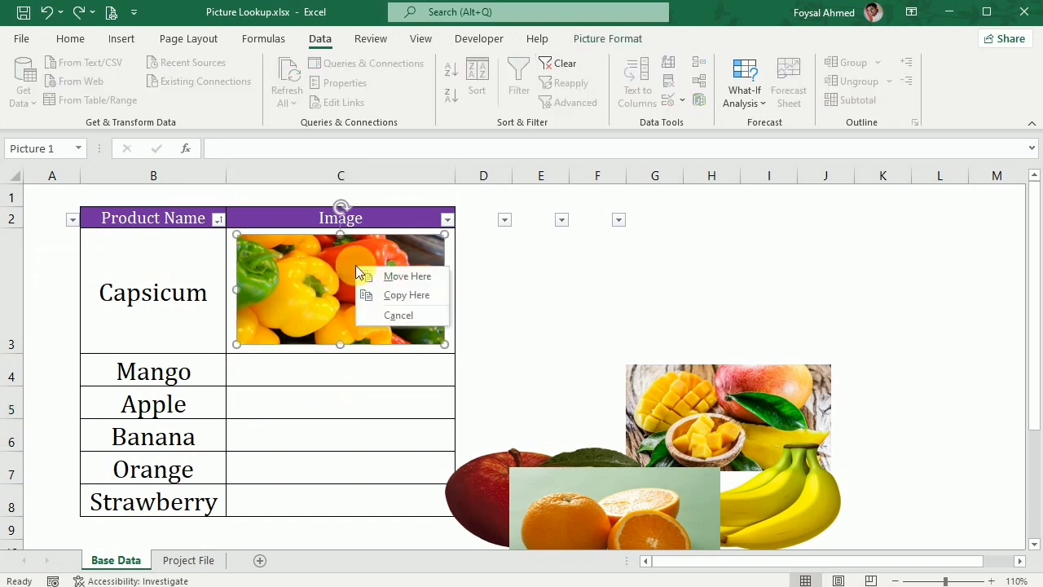
key("Escape")
right_click(314, 271)
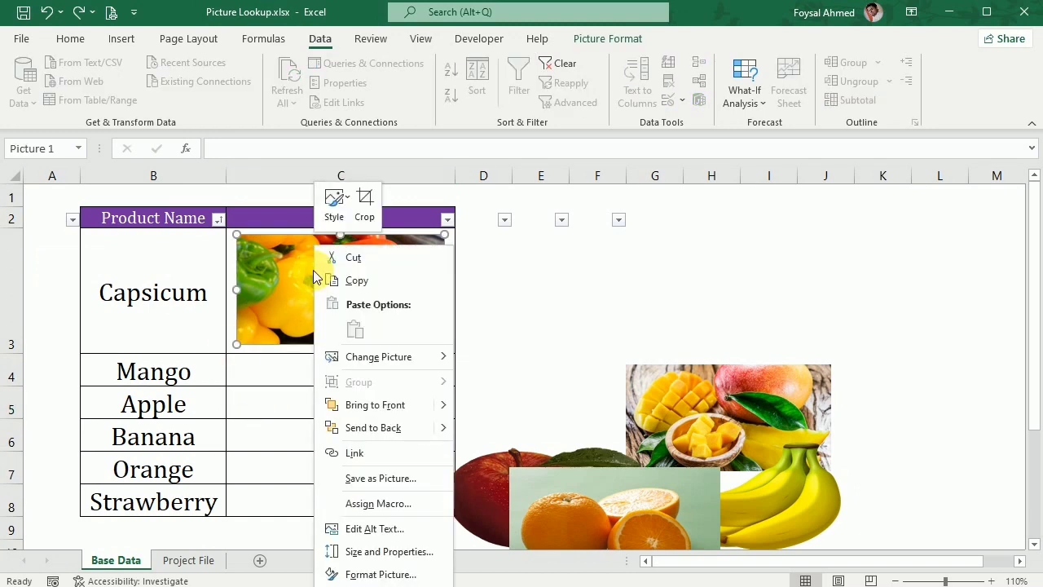
left_click(389, 552)
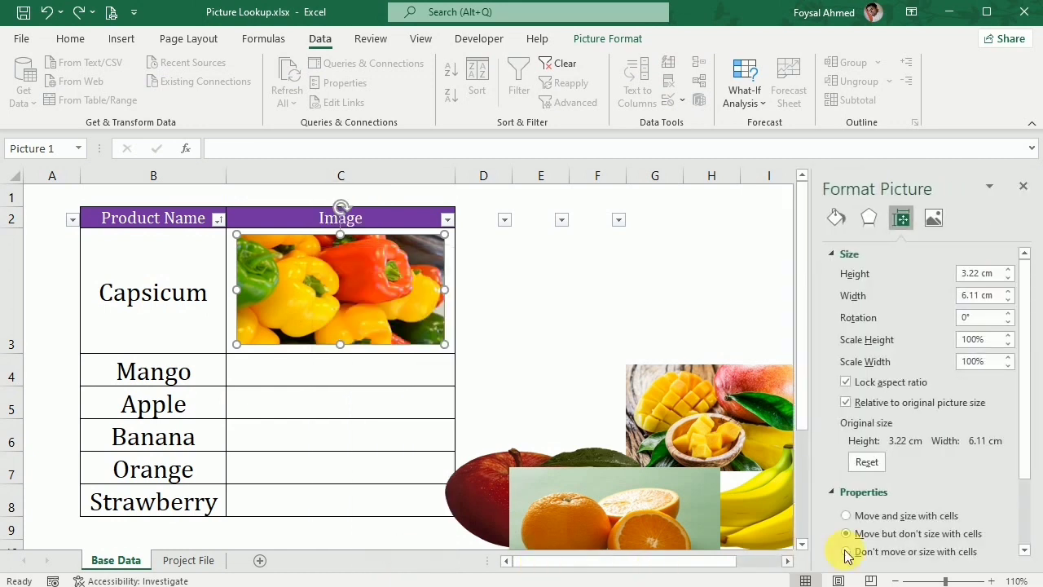
scroll(888, 521, "down", 1)
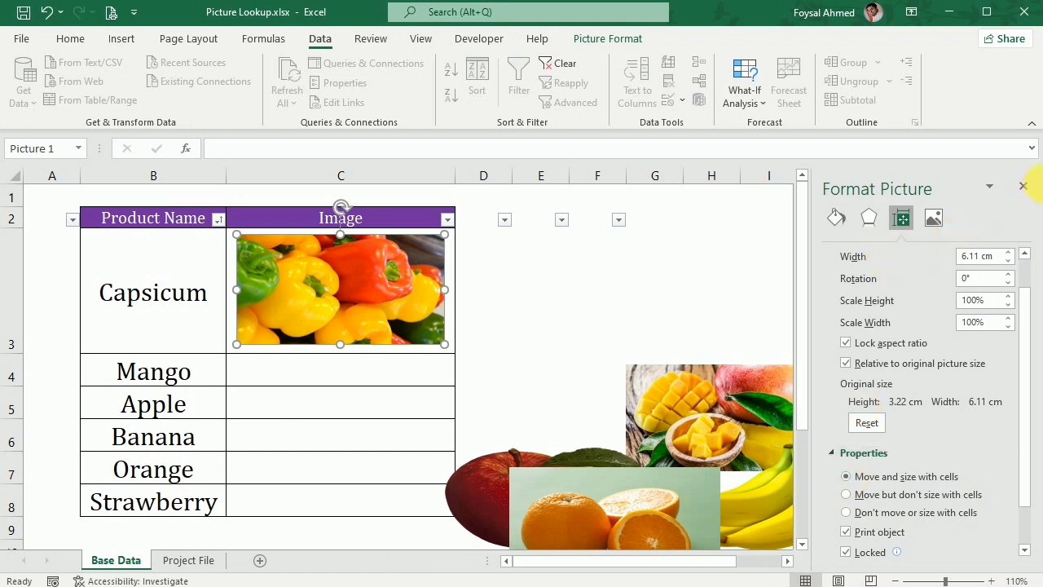
left_click(1025, 190)
Repeat the hiding test on row 3 with the picture's new property, and restore the row.
left_click(605, 271)
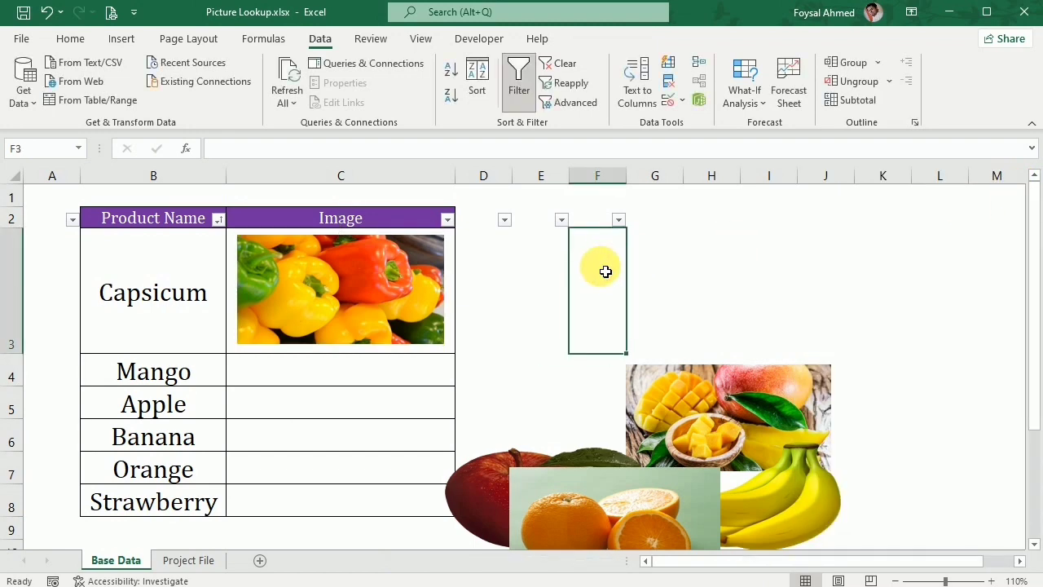
left_click(22, 303)
right_click(20, 290)
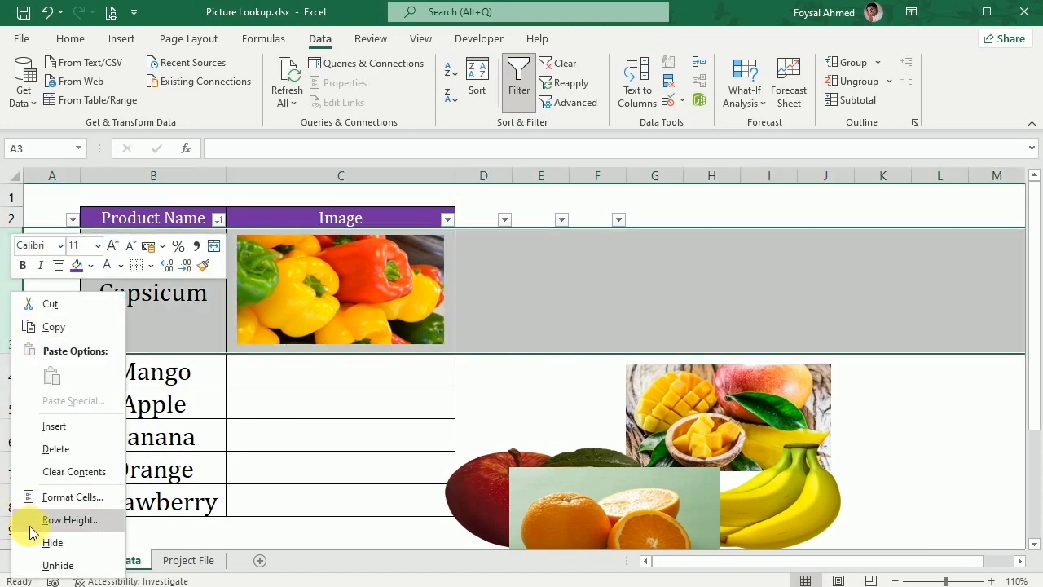
left_click(58, 549)
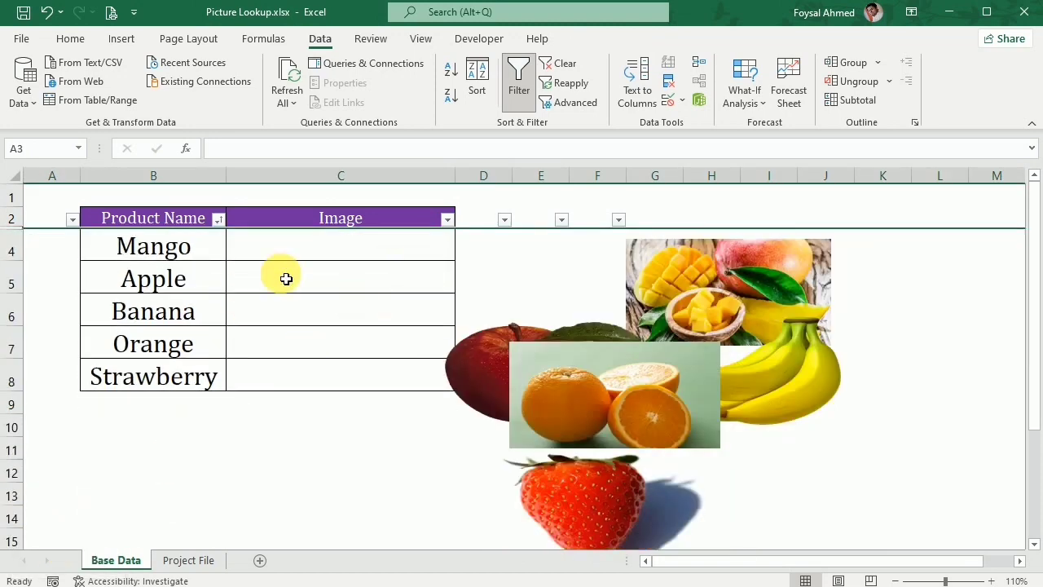
key("ctrl+z")
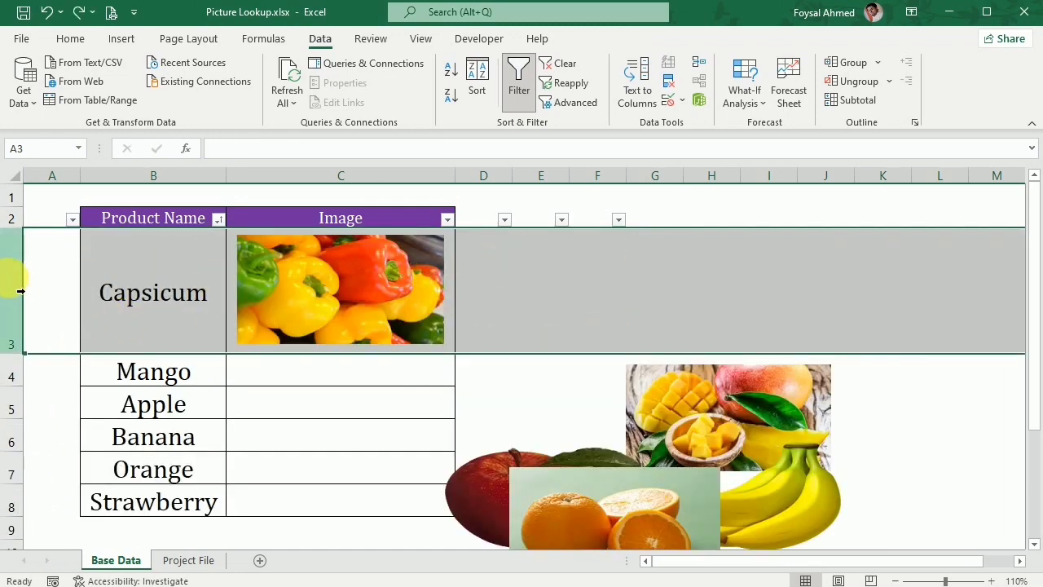
Copy the formatting of row 3 to rows 4 through 8 with Format Painter so their heights match.
left_click(68, 39)
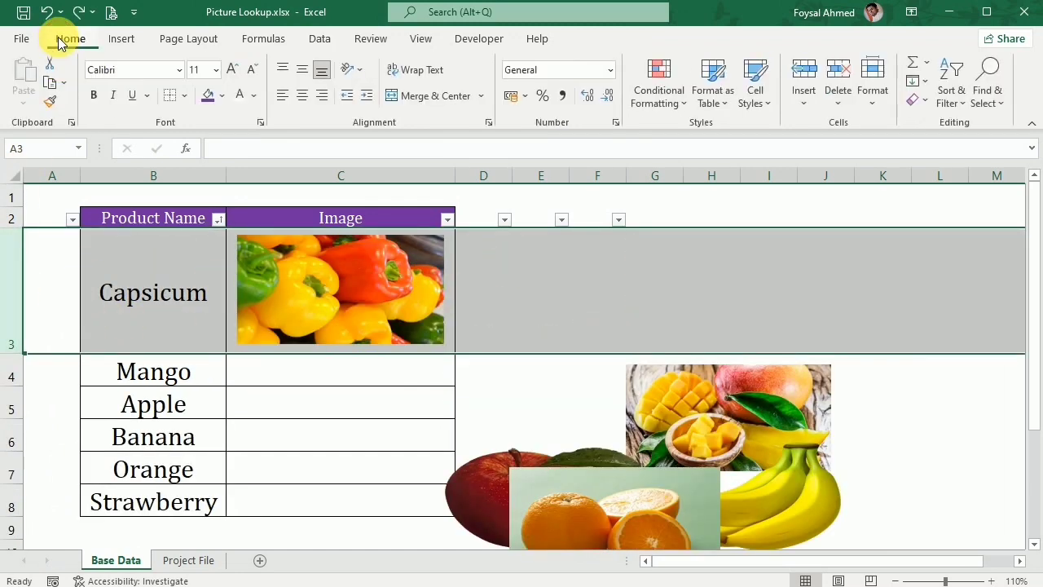
left_click(49, 103)
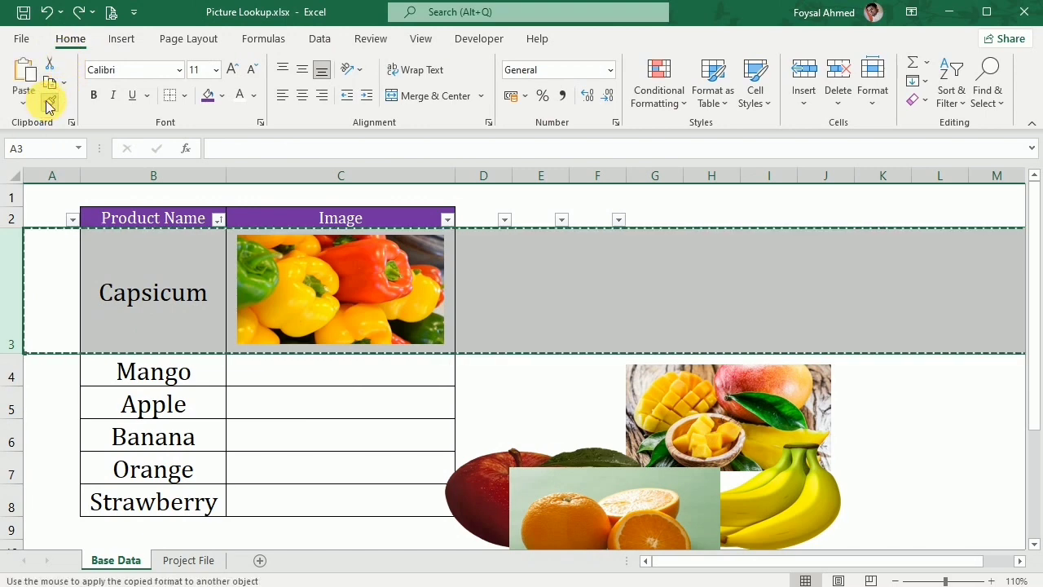
left_click_drag(16, 370, 8, 504)
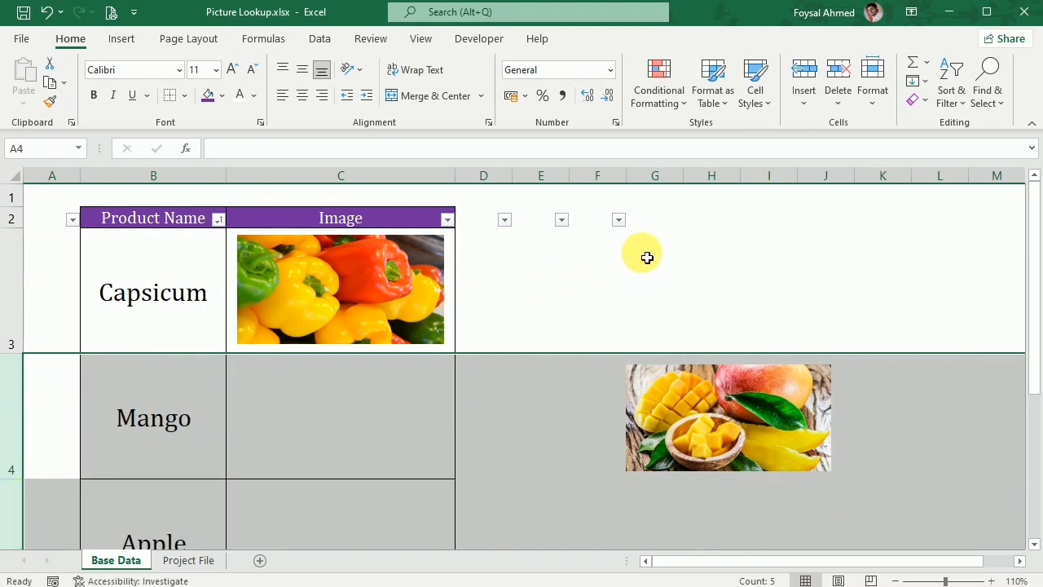
scroll(653, 256, "down", 1)
scroll(653, 256, "up", 1)
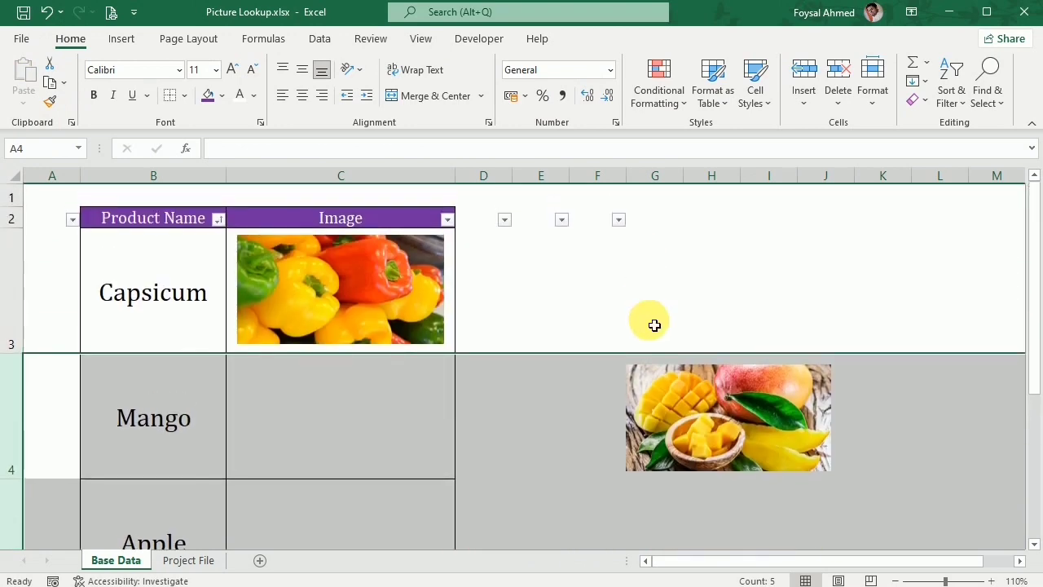
Place the mango picture in cell C4 and the apple picture in cell C5.
left_click(885, 481)
left_click_drag(762, 439, 373, 433)
scroll(645, 394, "down", 1)
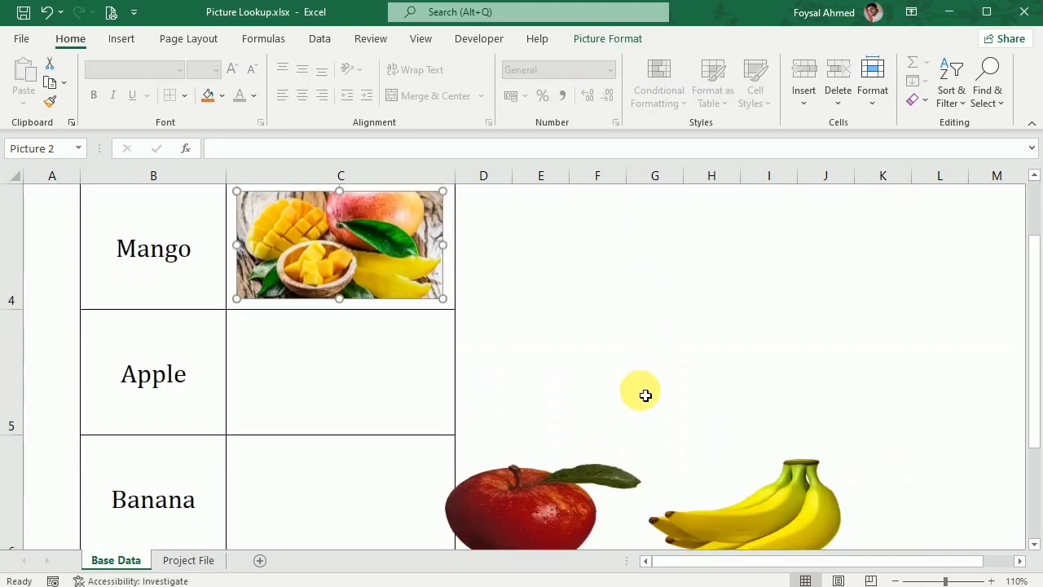
left_click_drag(521, 489, 326, 385)
scroll(682, 380, "down", 1)
scroll(682, 379, "up", 1)
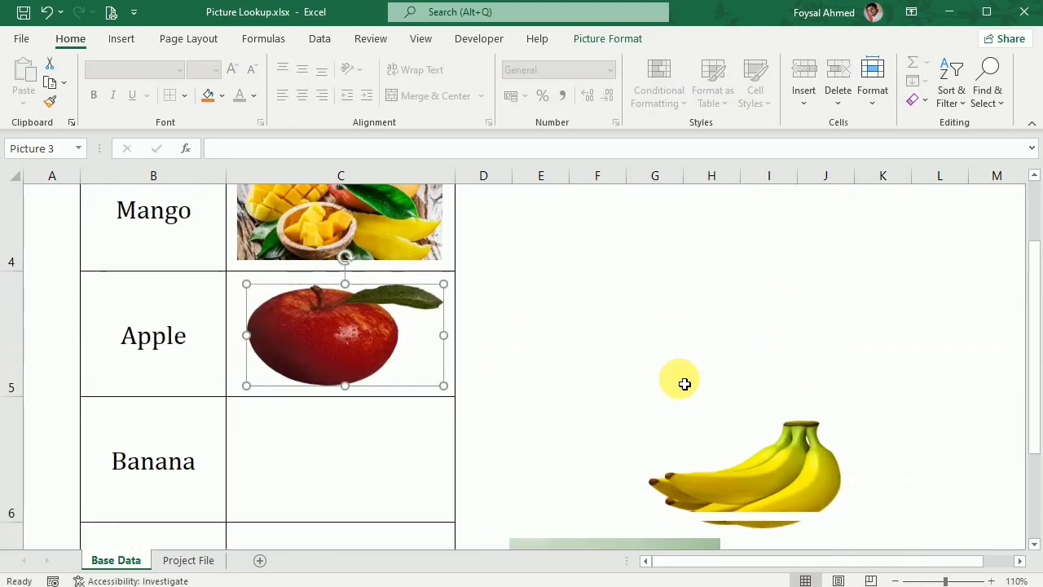
Place the banana picture in cell C6 and the orange picture in cell C7.
left_click_drag(771, 513, 368, 506)
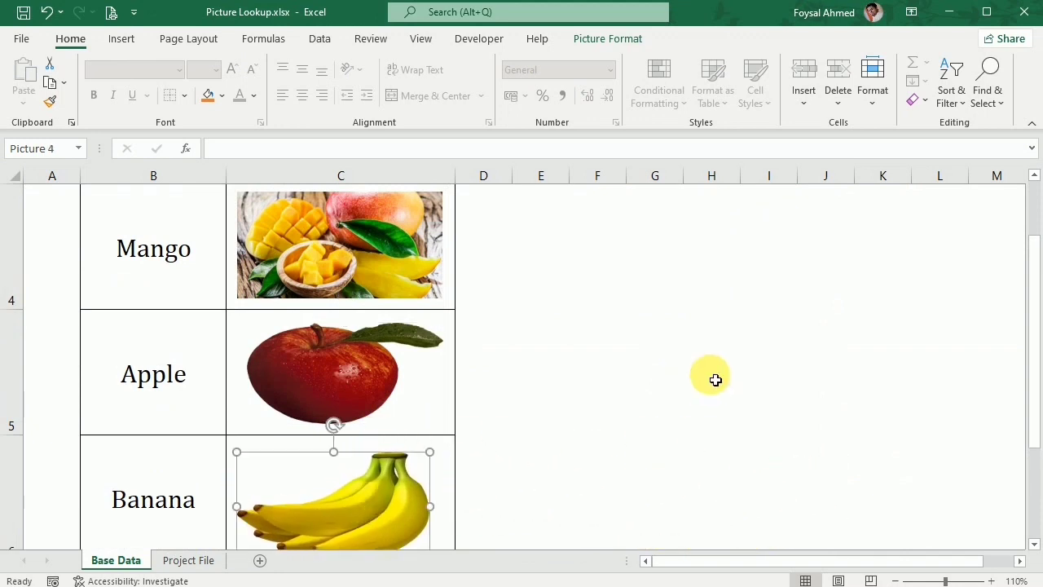
left_click(1037, 544)
left_click(1037, 544)
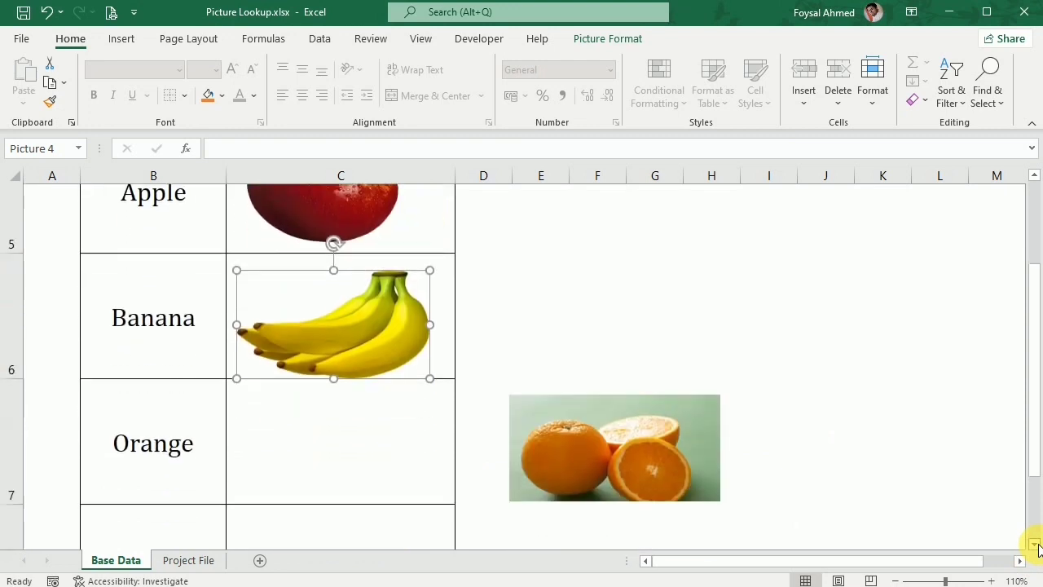
left_click(894, 580)
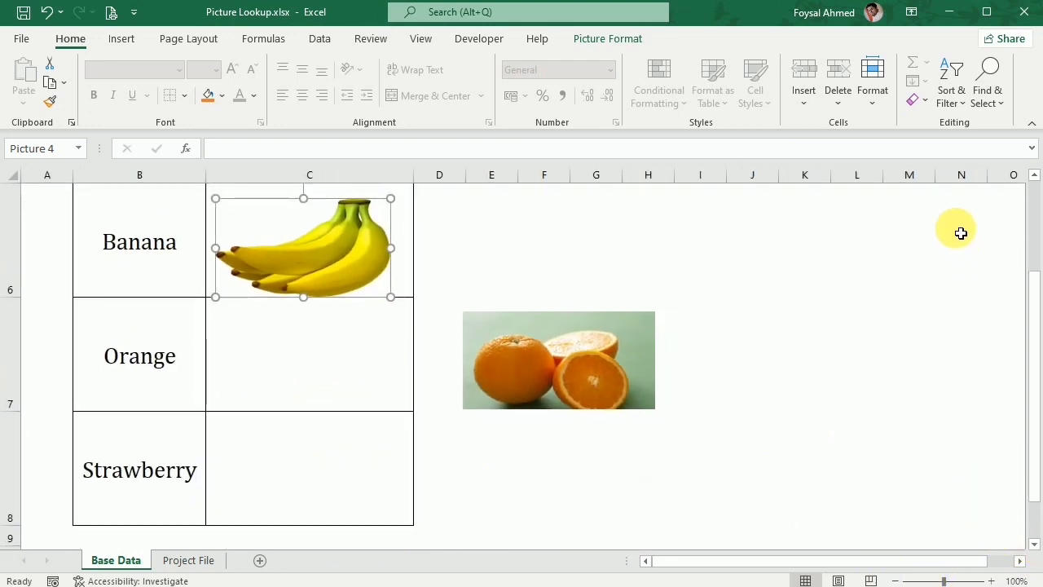
left_click(1034, 176)
left_click(325, 348)
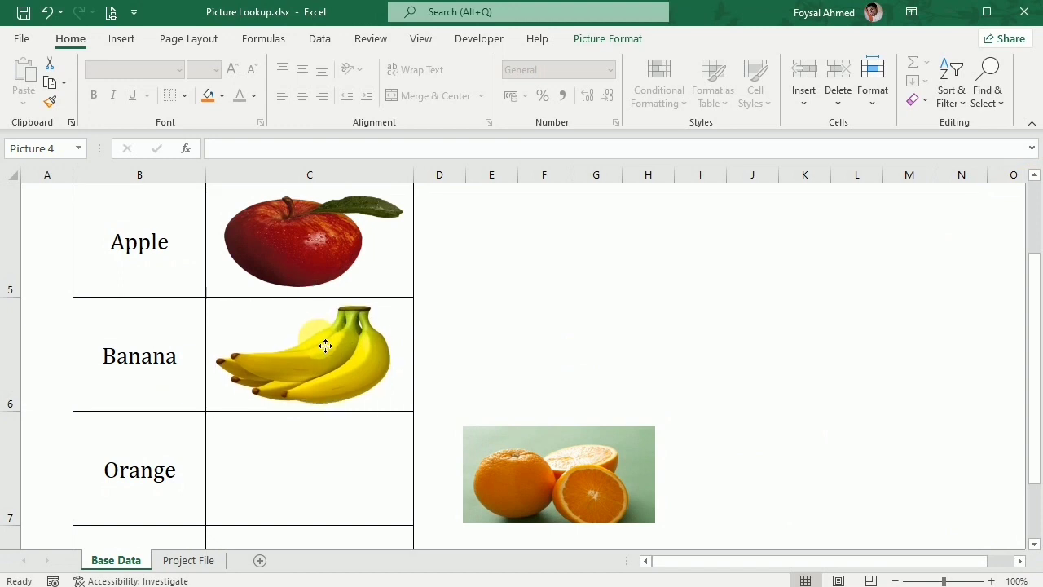
left_click(585, 458)
left_click_drag(605, 478, 353, 458)
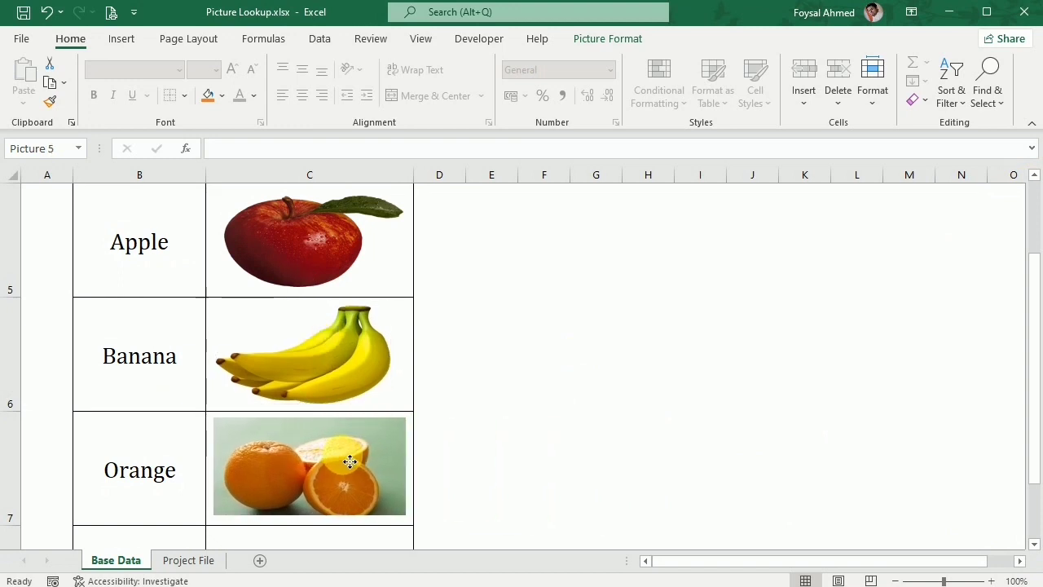
Place the strawberry picture in cell C8 beside its product name.
scroll(1036, 546, "down", 2)
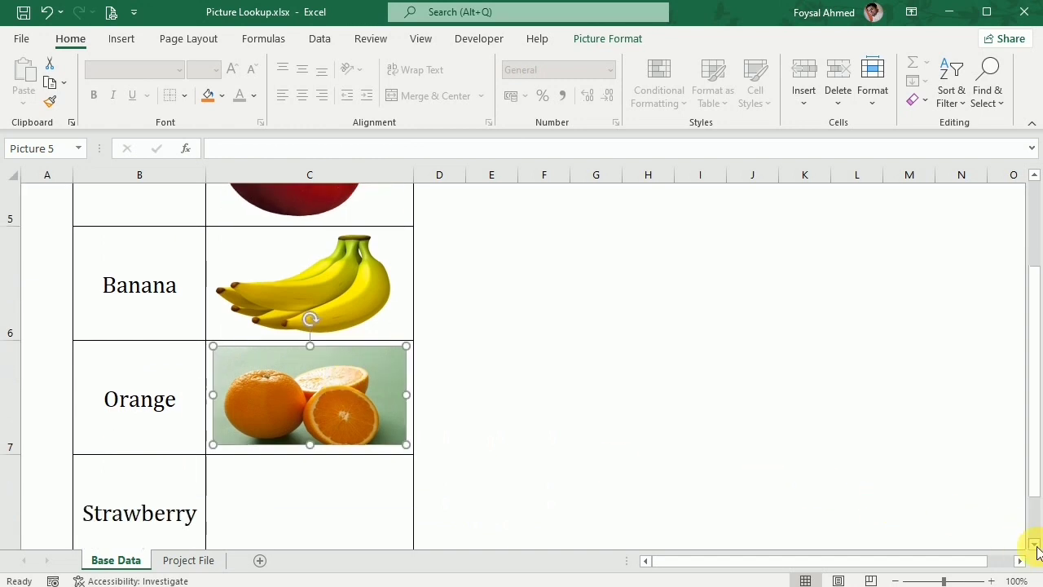
left_click_drag(547, 507, 311, 350)
scroll(414, 367, "up", 5)
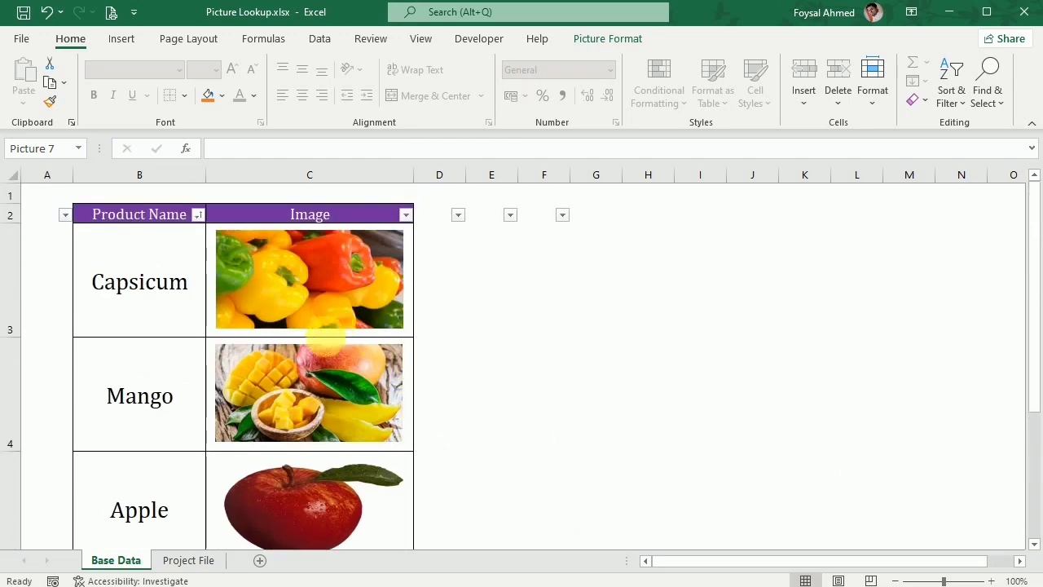
Set the properties of the mango and apple pictures to "Move and size with cells".
right_click(320, 362)
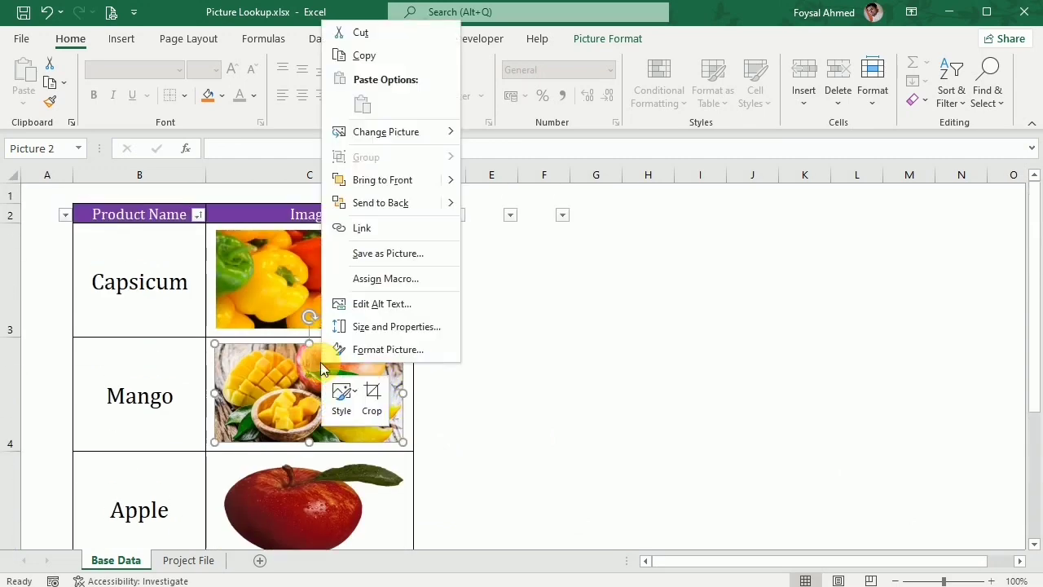
left_click(375, 327)
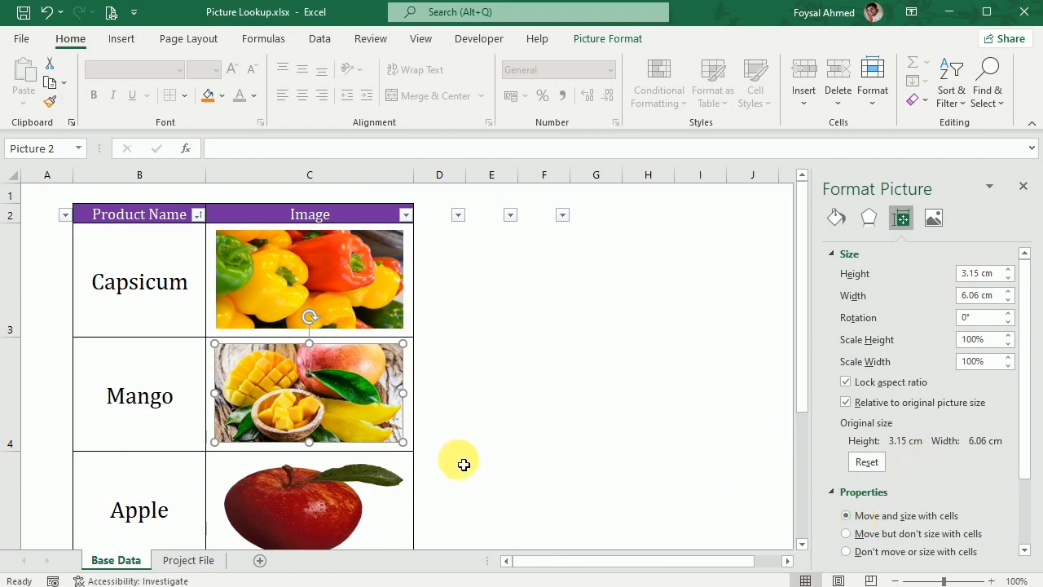
scroll(457, 458, "down", 2)
right_click(322, 381)
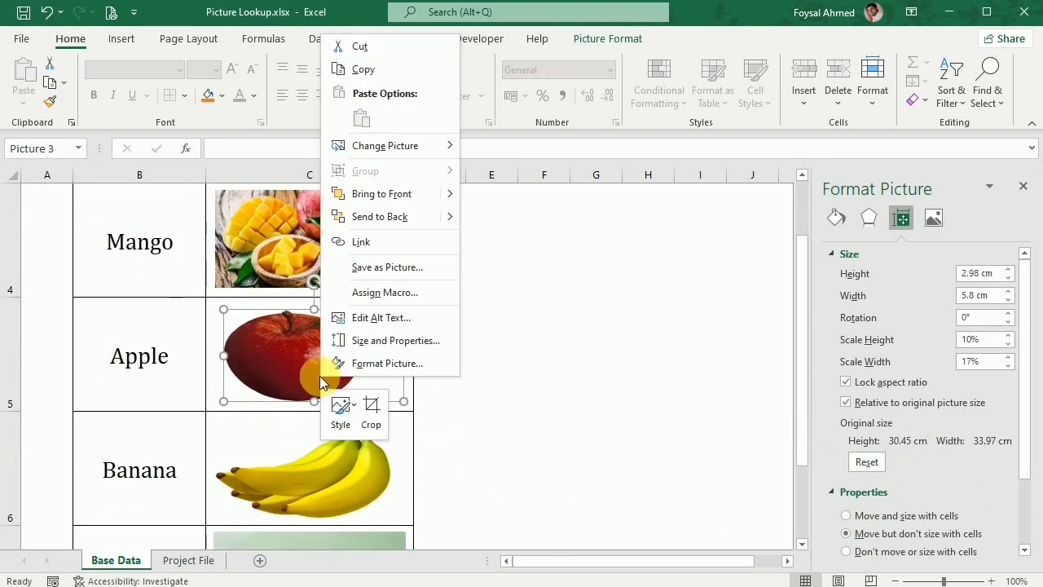
left_click(372, 340)
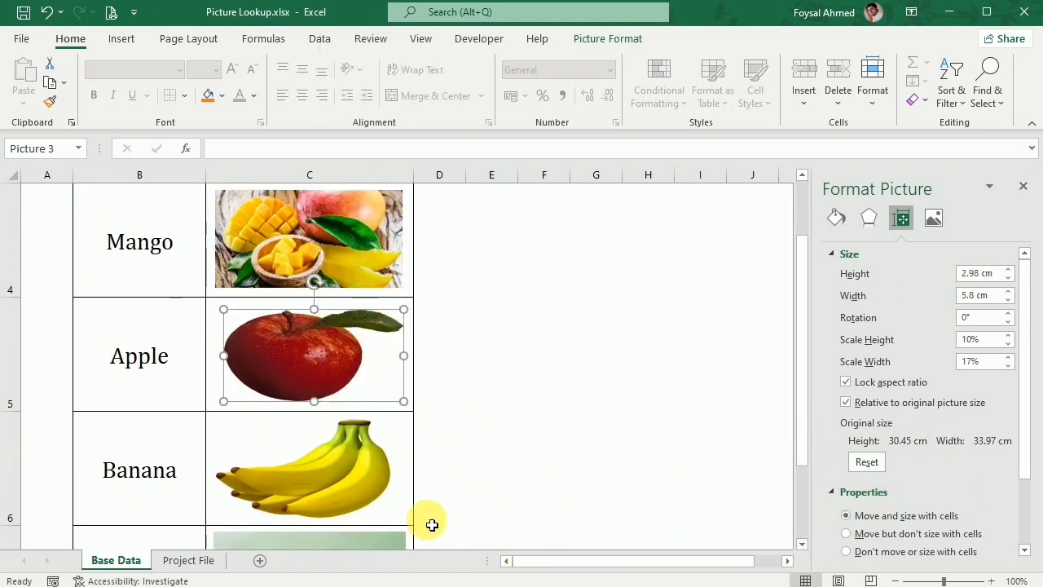
Set the banana, orange and strawberry pictures to "Move and size with cells" and close the picture formatting settings.
left_click(345, 484)
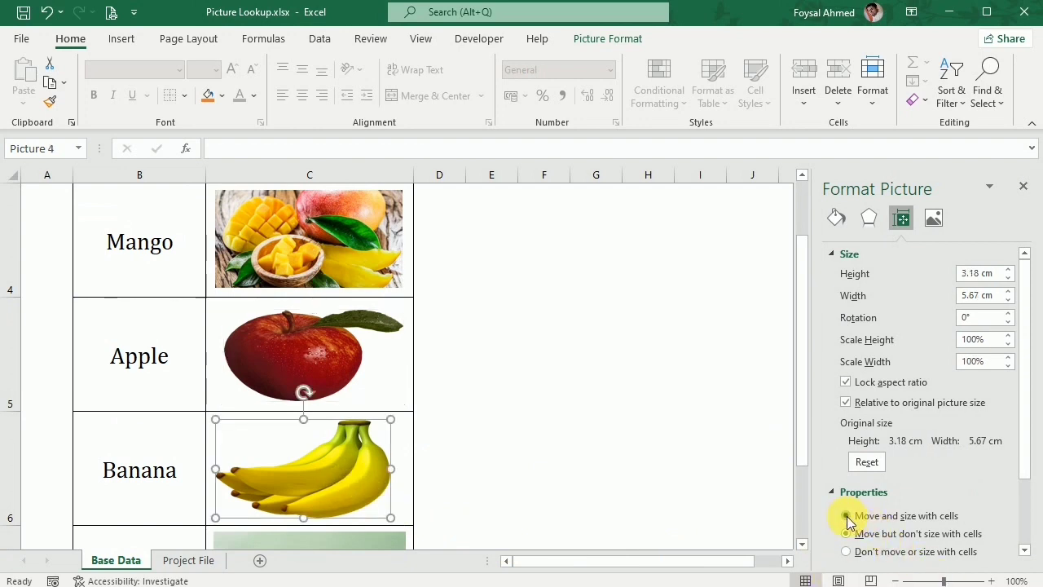
scroll(288, 444, "down", 1)
left_click(302, 240)
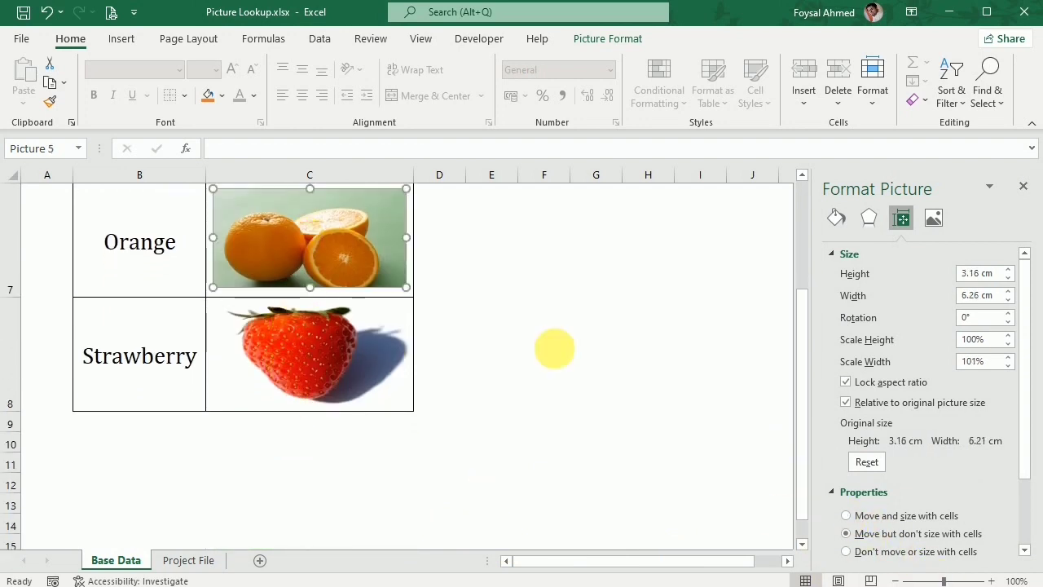
left_click(330, 368)
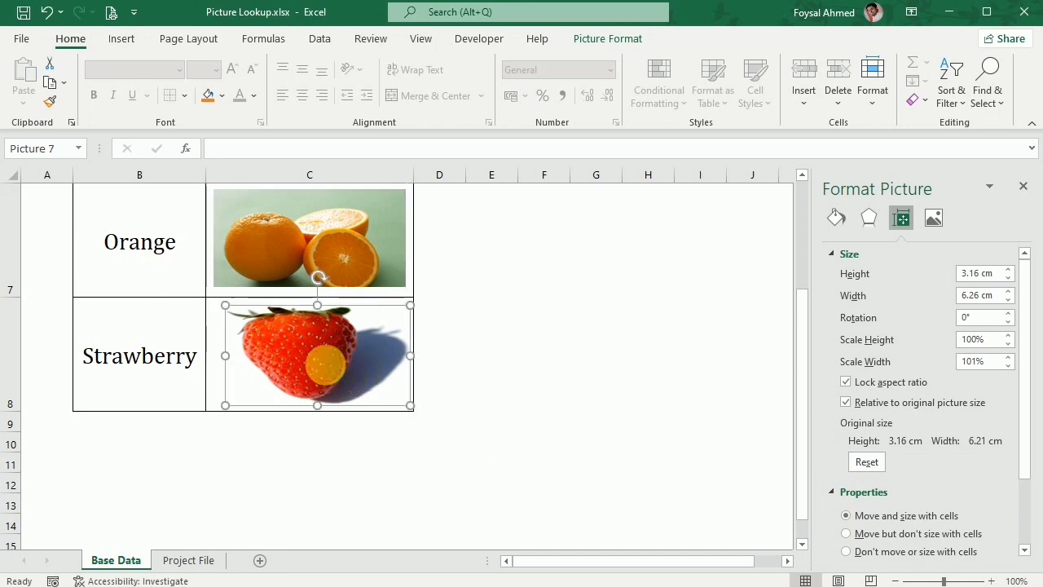
left_click(847, 517)
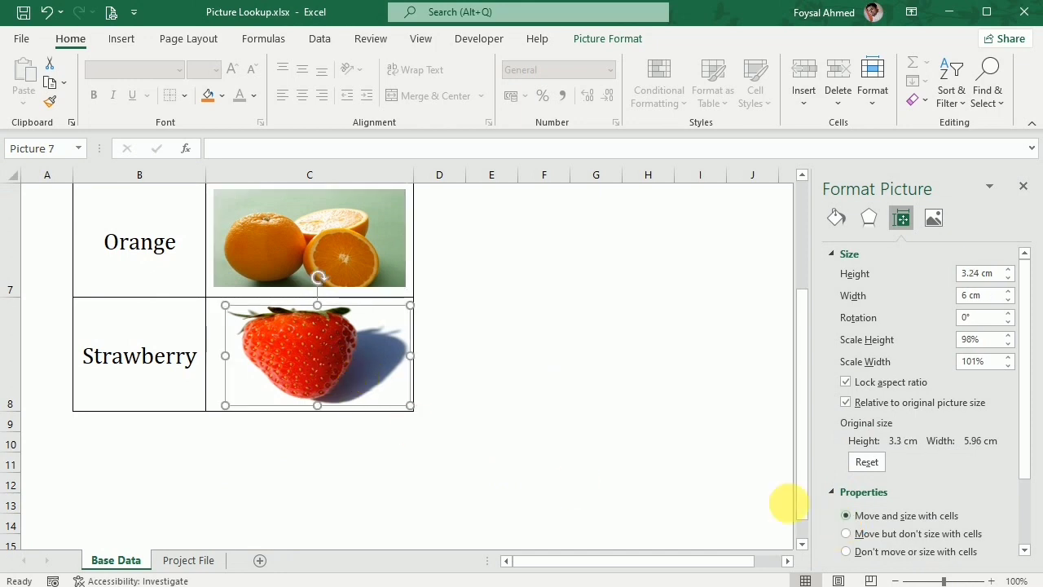
left_click(1024, 188)
Hide rows 3 through 8 to test how all the pictures behave, and undo the hiding.
scroll(260, 385, "up", 3)
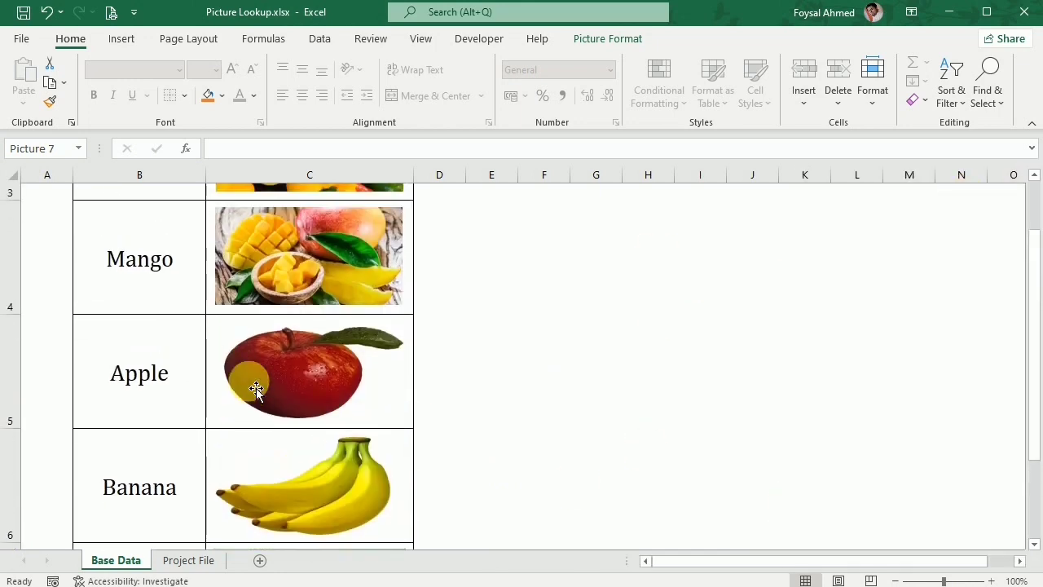
left_click(640, 421)
left_click_drag(10, 264, 19, 429)
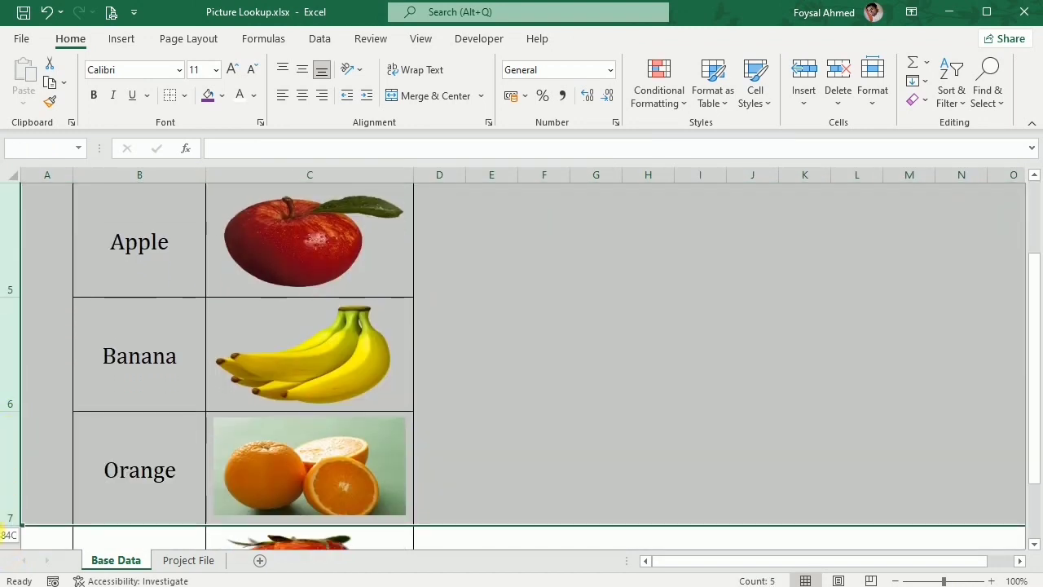
left_click_drag(8, 535, 9, 522)
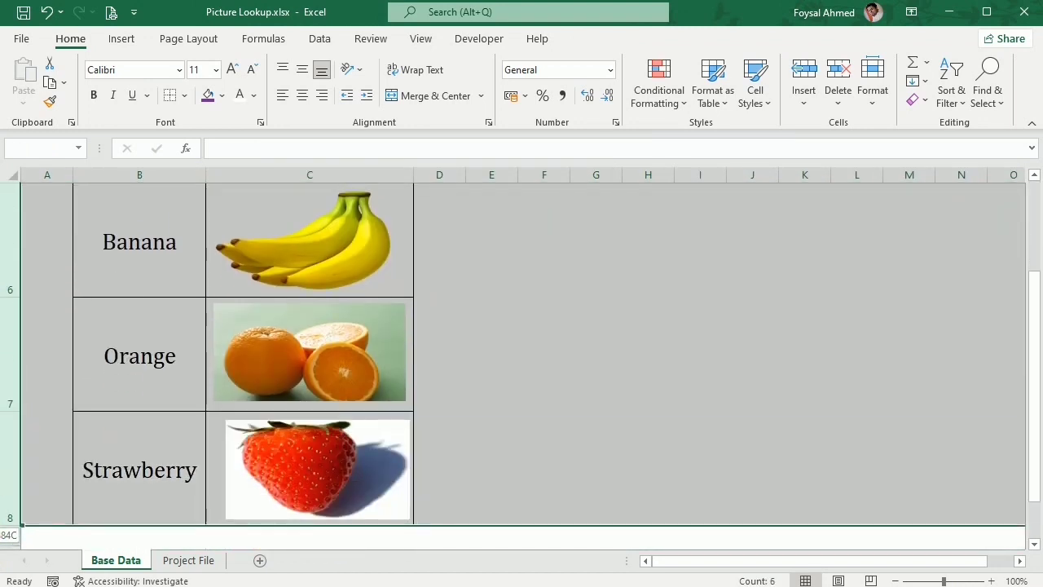
right_click(23, 404)
left_click(79, 346)
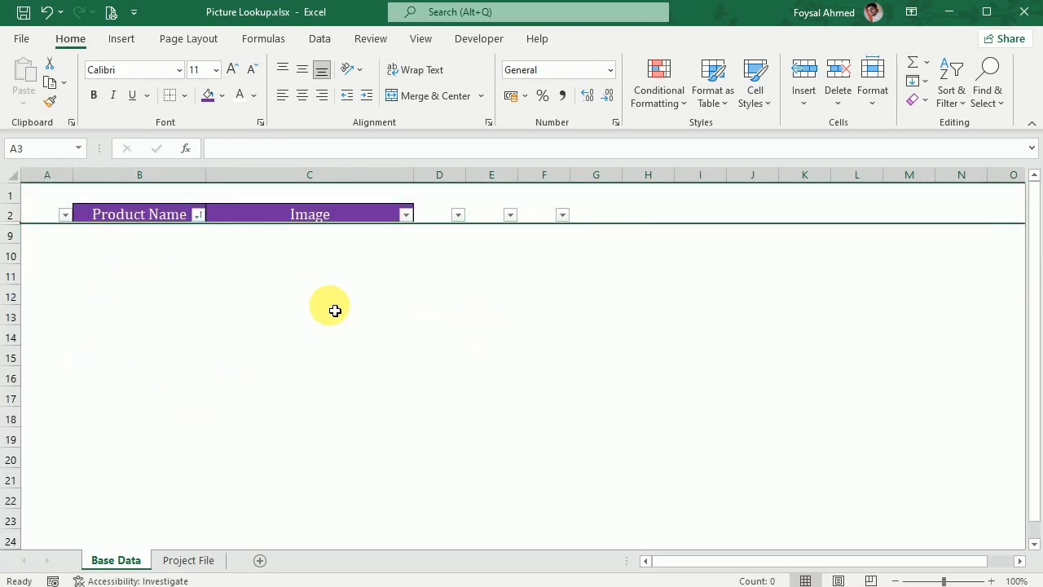
key("ctrl+z")
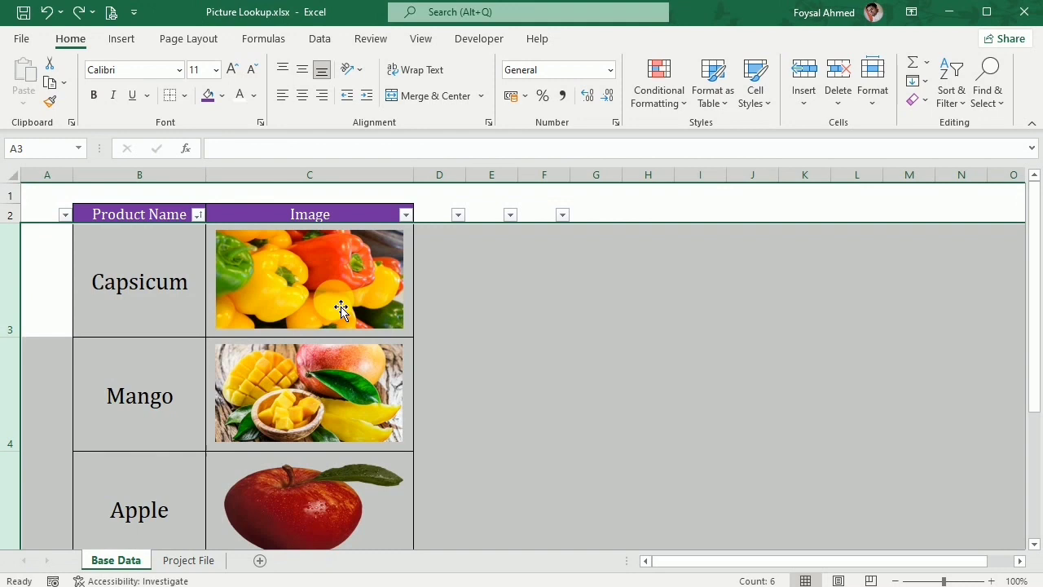
left_click(583, 361)
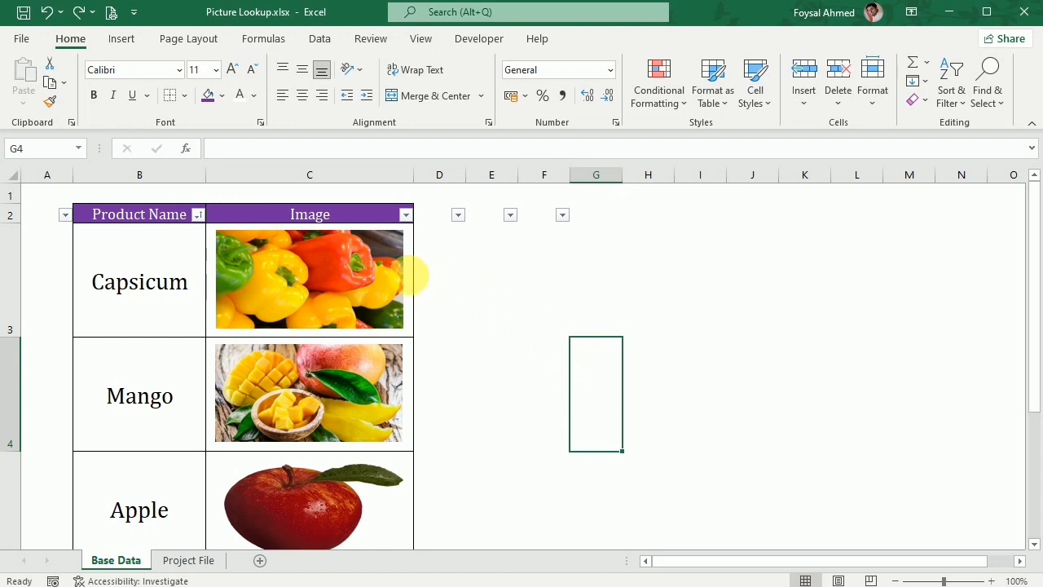
Try copying the capsicum picture itself and pasting it at cell G3, and undo the paste.
left_click(341, 280)
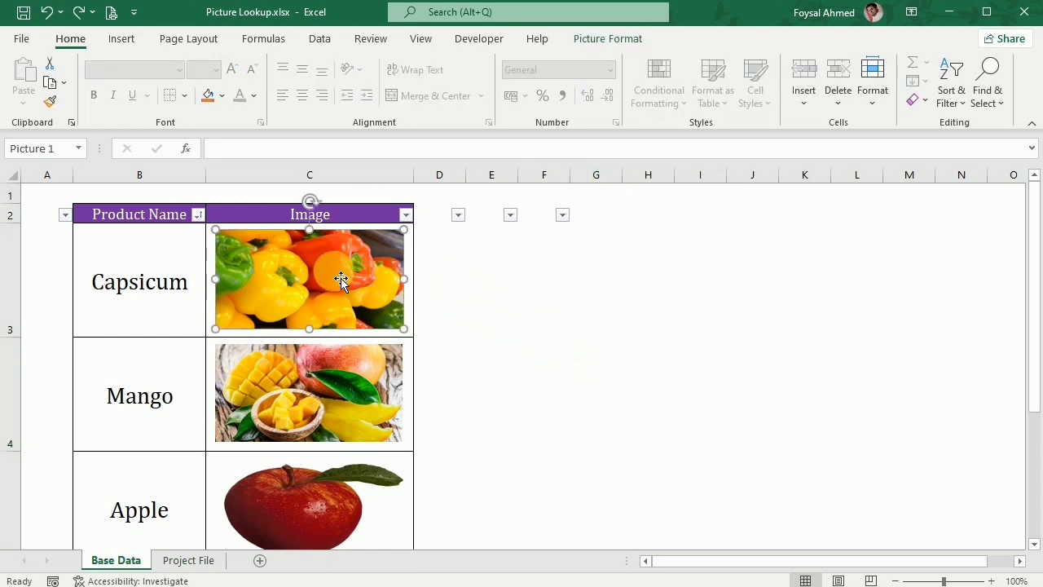
key("ctrl+c")
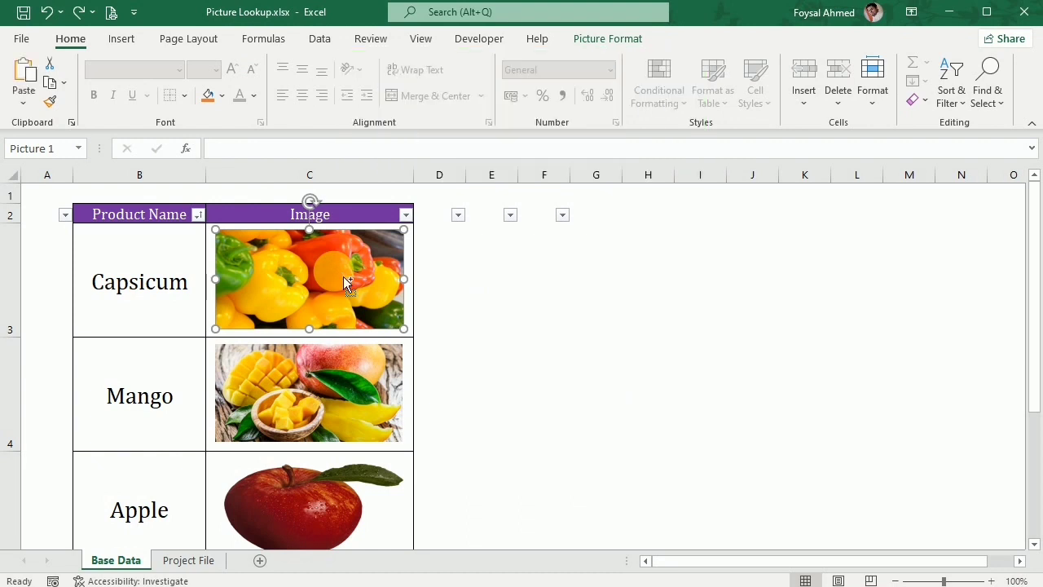
left_click(583, 299)
key("ctrl+v")
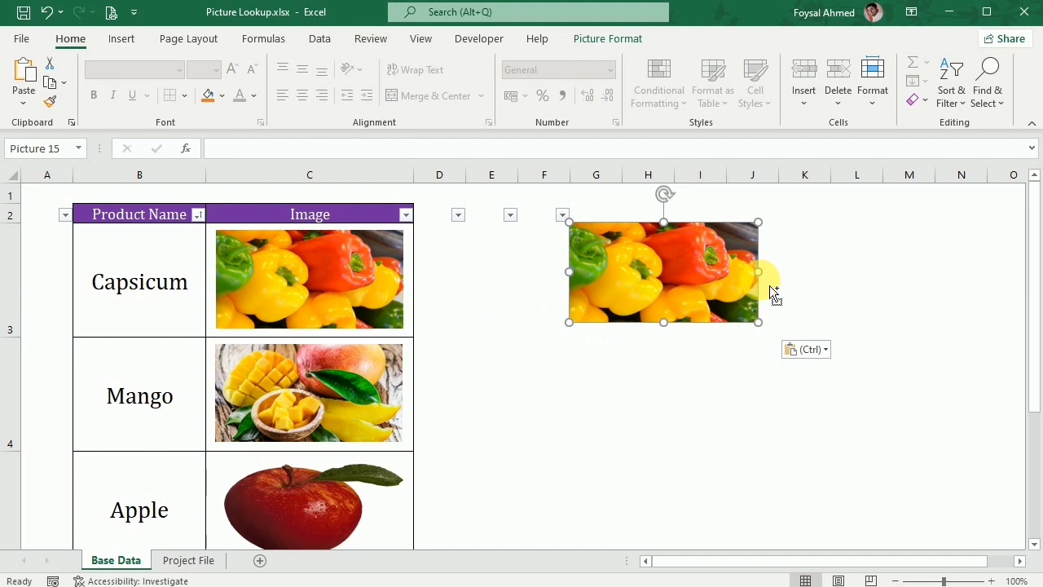
key("ctrl+z")
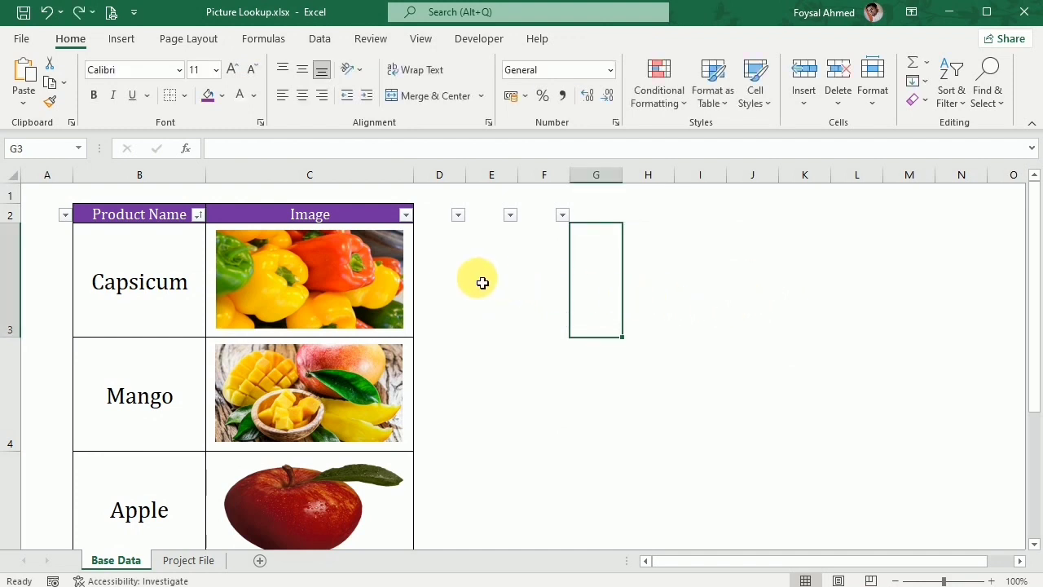
Copy cell C3 containing the capsicum image, paste it as a linked picture, and place it over the empty cells around columns G to K.
left_click(414, 277)
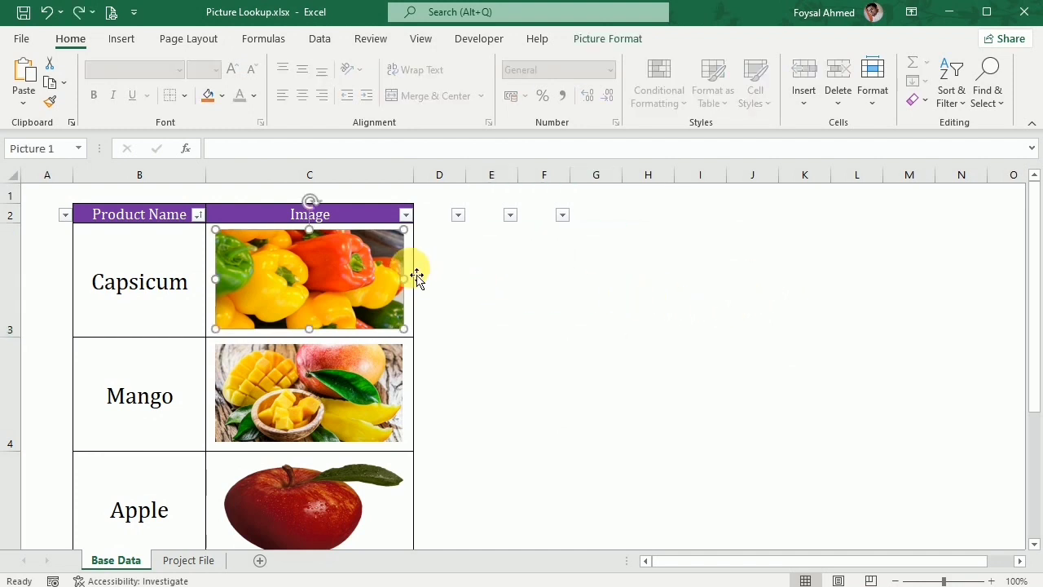
left_click(461, 268)
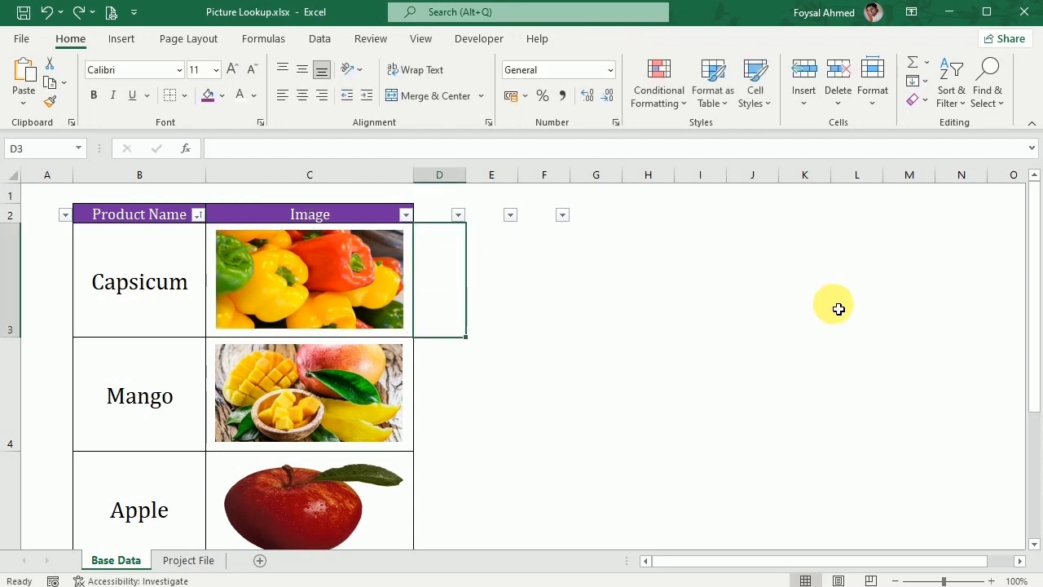
key("Left")
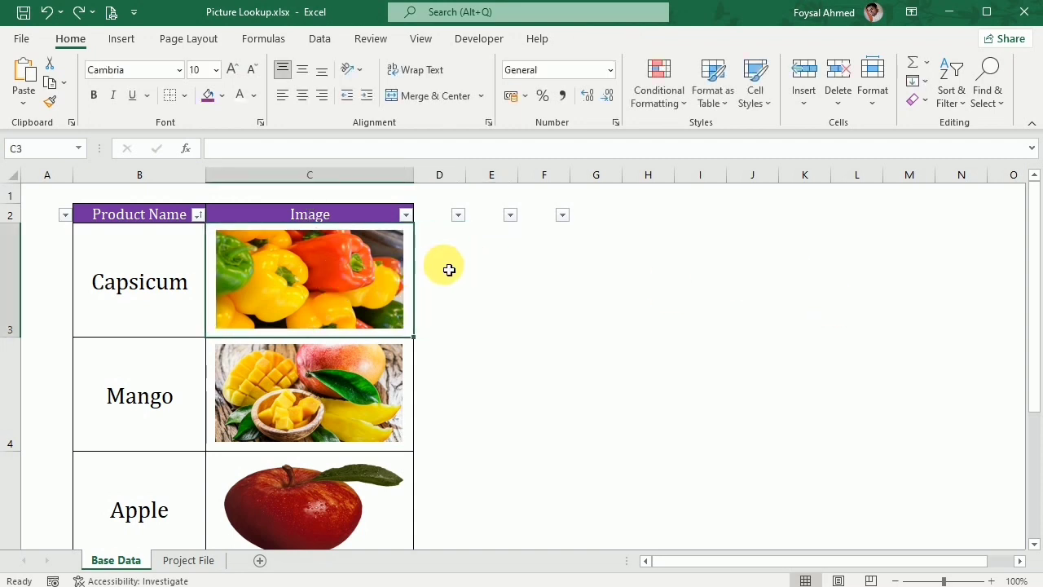
key("ctrl+c")
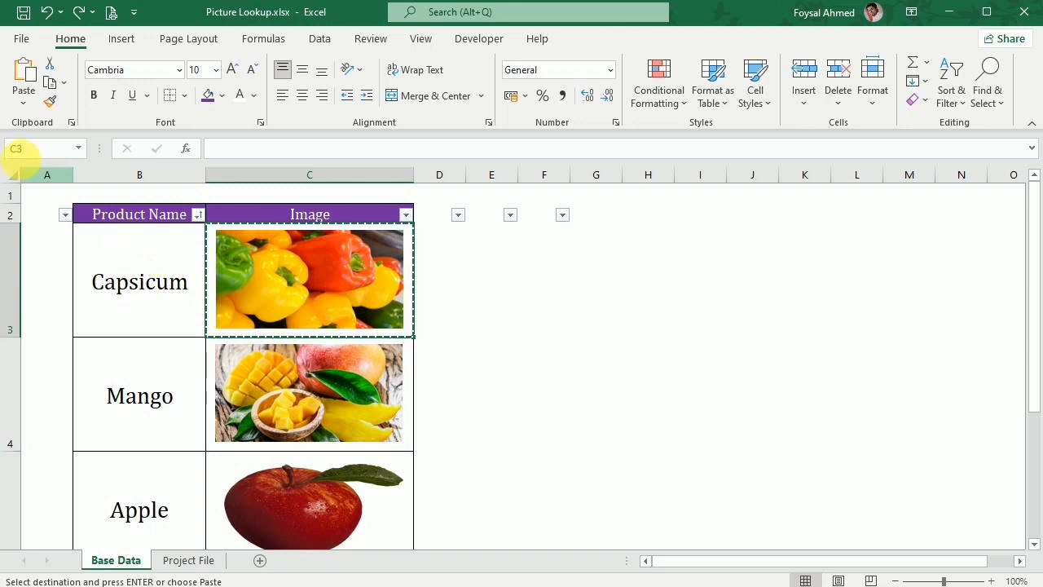
left_click(22, 106)
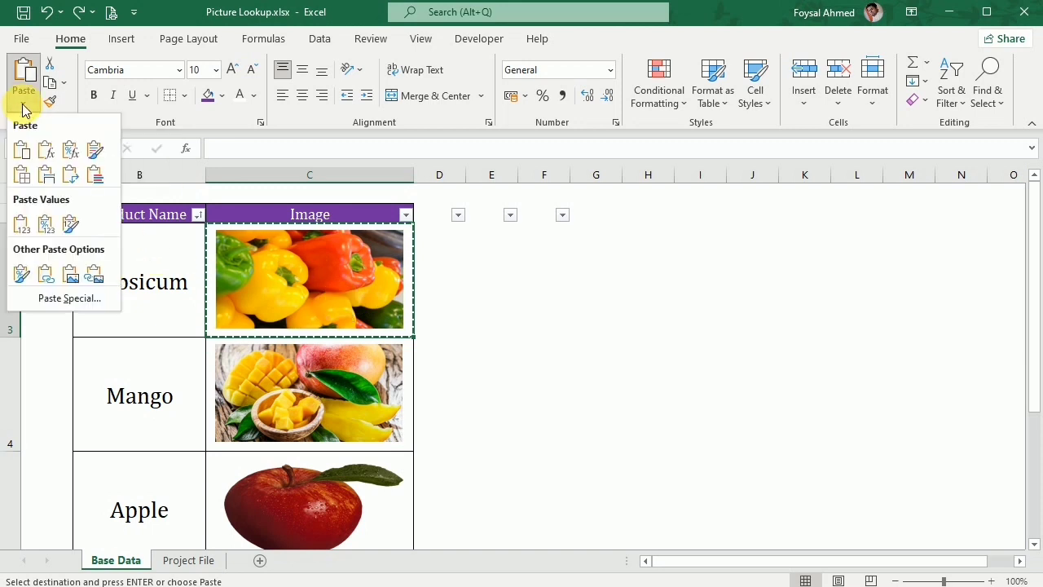
left_click(94, 277)
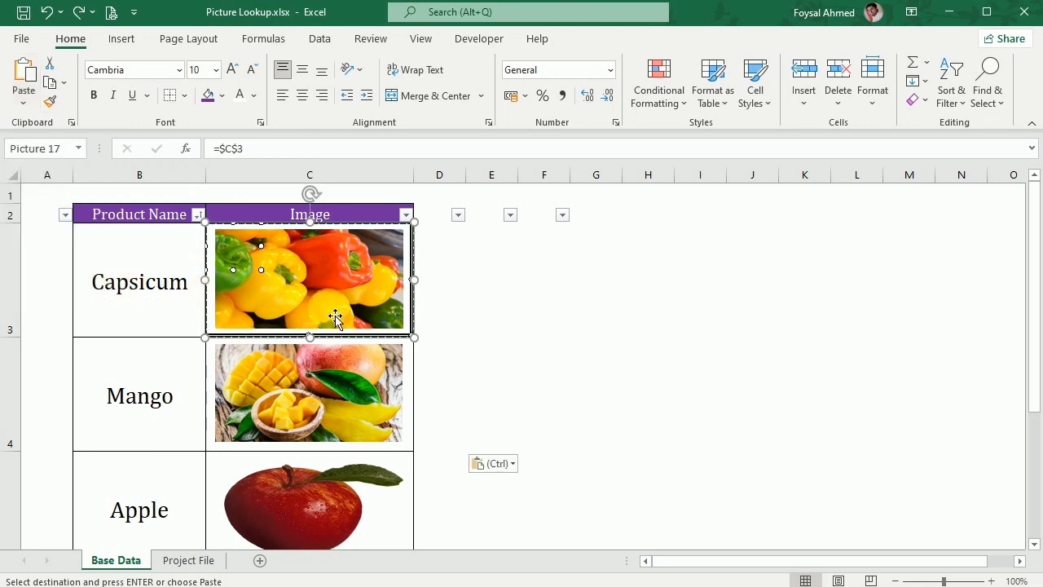
left_click_drag(358, 304, 759, 318)
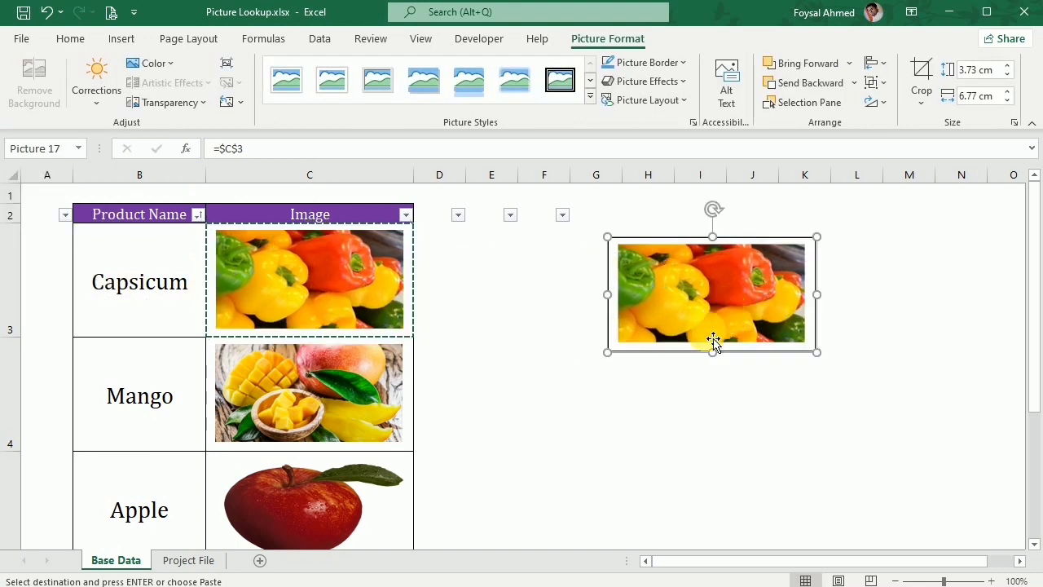
left_click(600, 420)
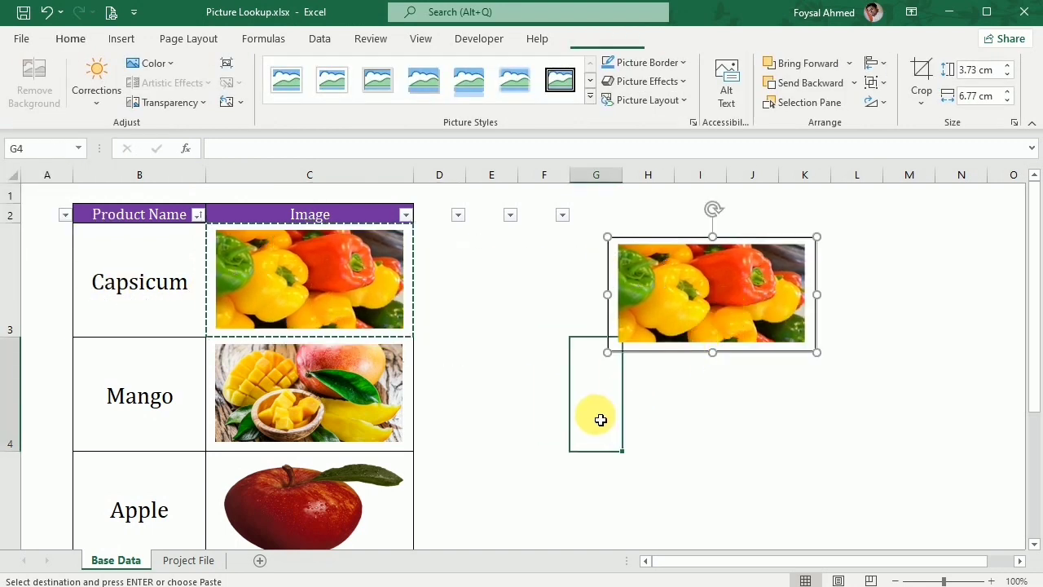
left_click(846, 319)
Cut the linked capsicum picture and paste it into cell C4 of the Project File sheet.
left_click(716, 322)
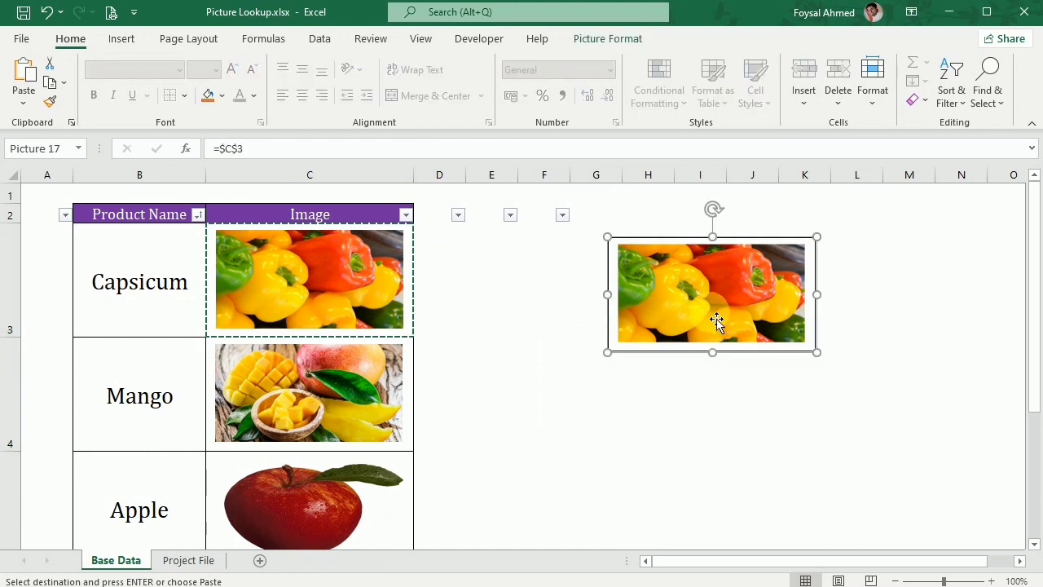
key("Delete")
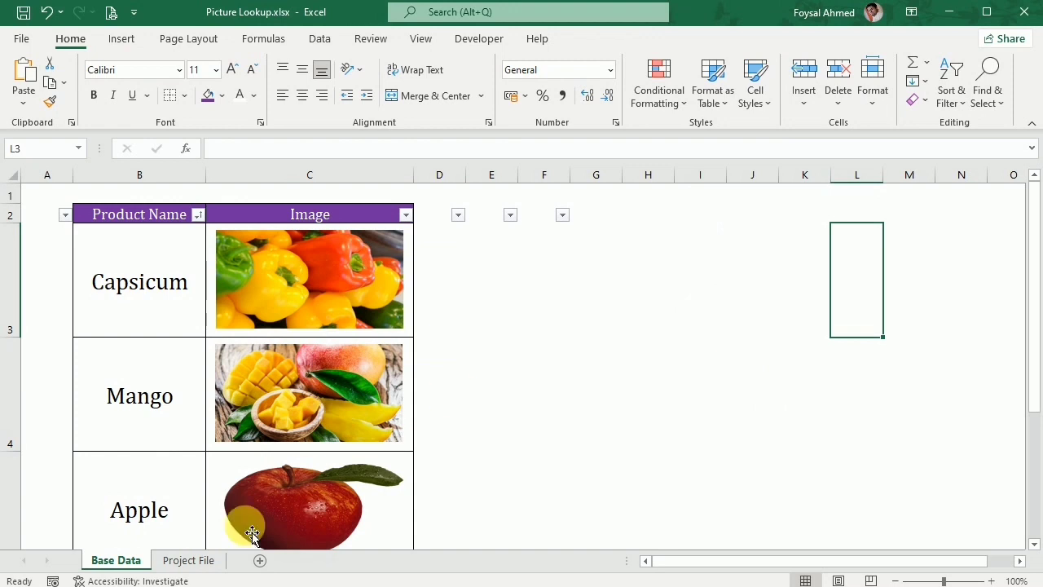
left_click(182, 559)
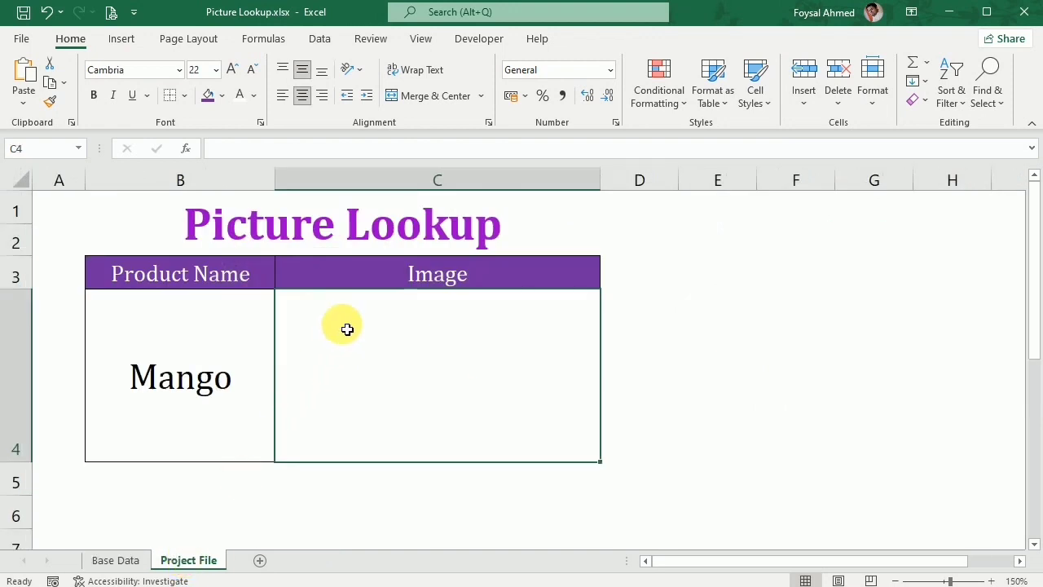
key("ctrl+v")
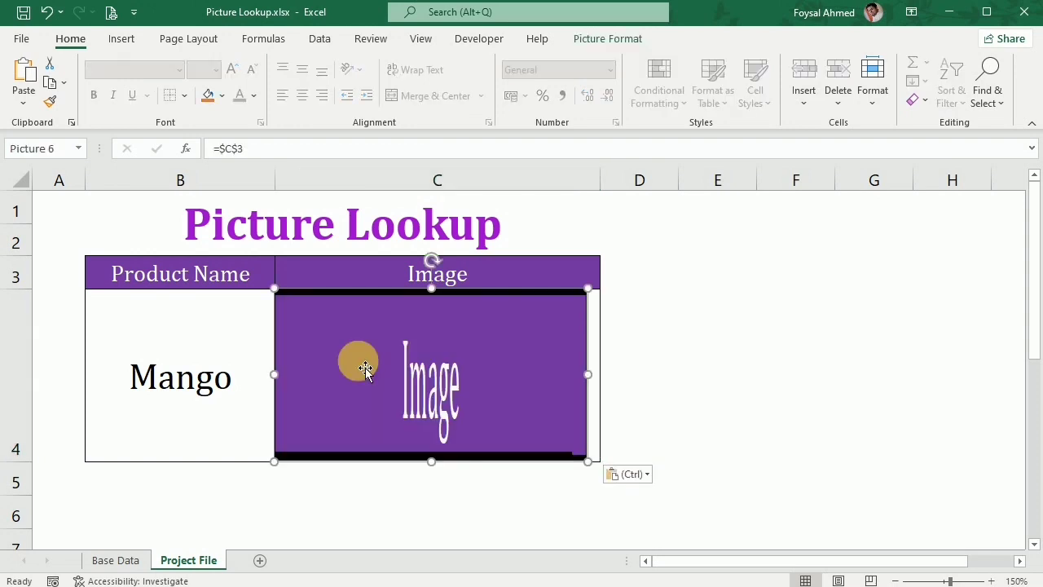
Shrink the pasted linked picture slightly and center it inside the borders of cell C4.
left_click_drag(386, 388, 388, 379)
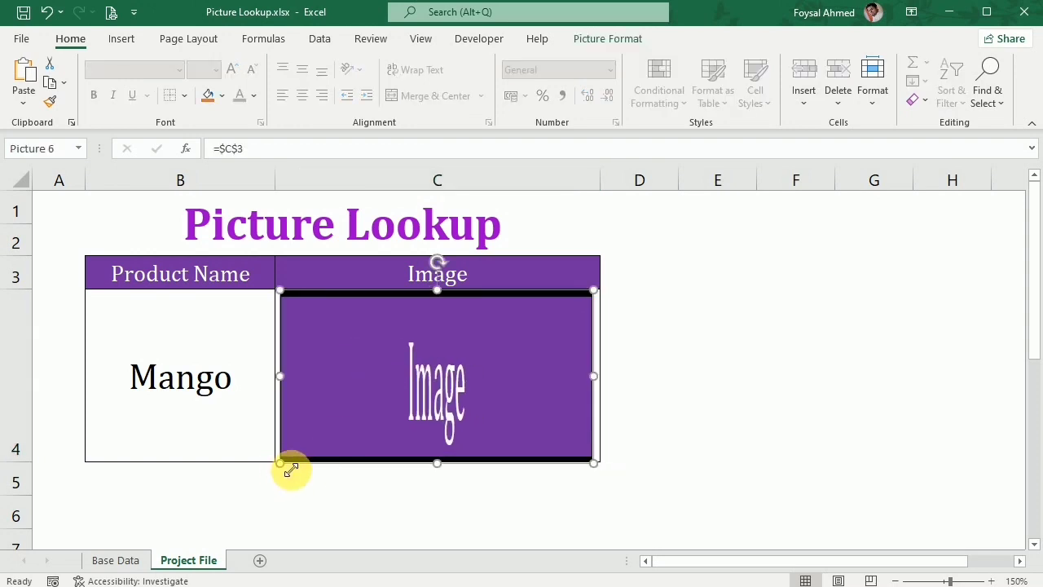
left_click_drag(289, 464, 292, 455)
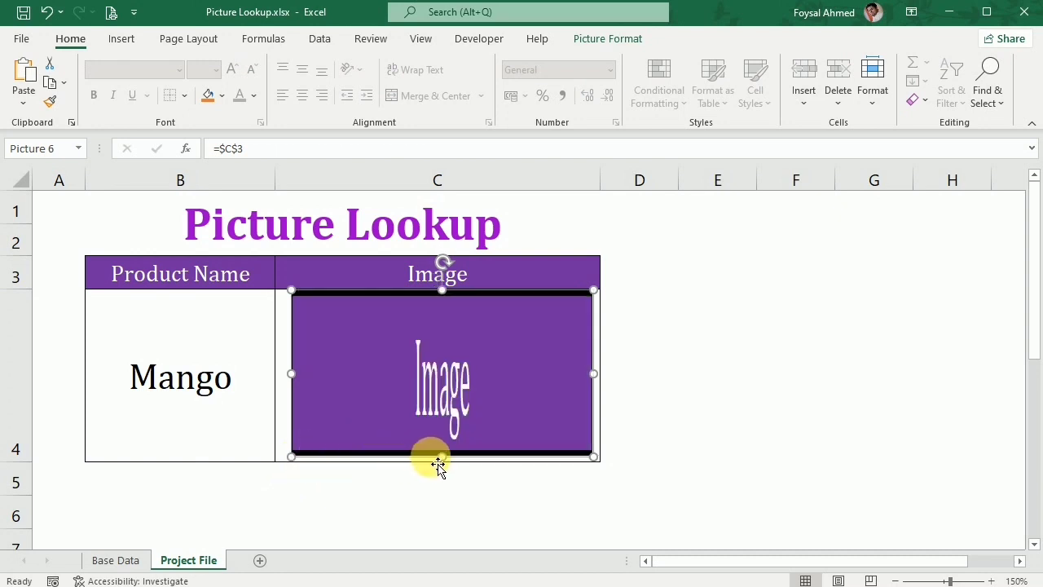
left_click_drag(441, 456, 447, 451)
left_click_drag(460, 396, 457, 396)
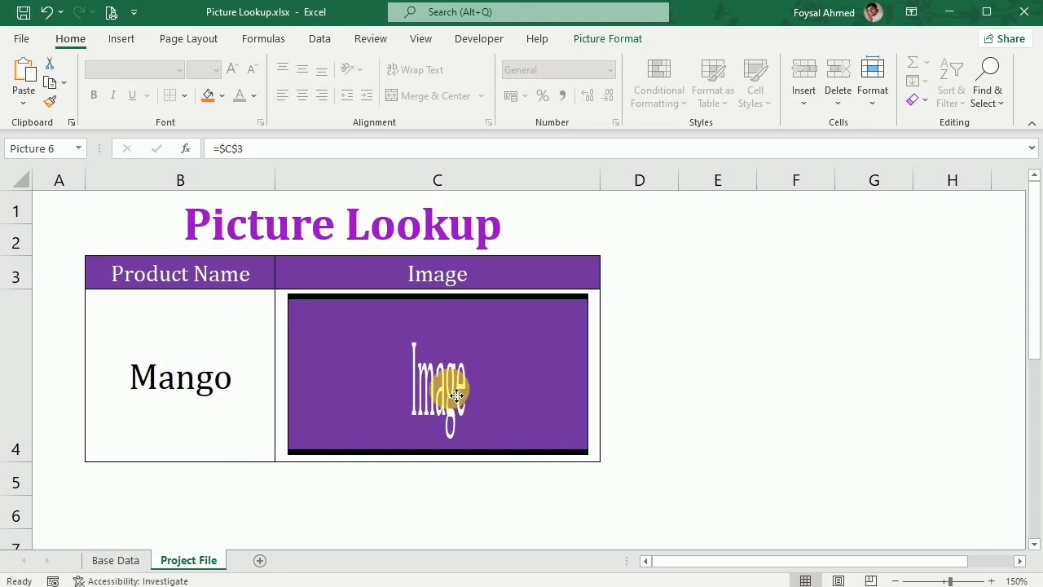
left_click(701, 375)
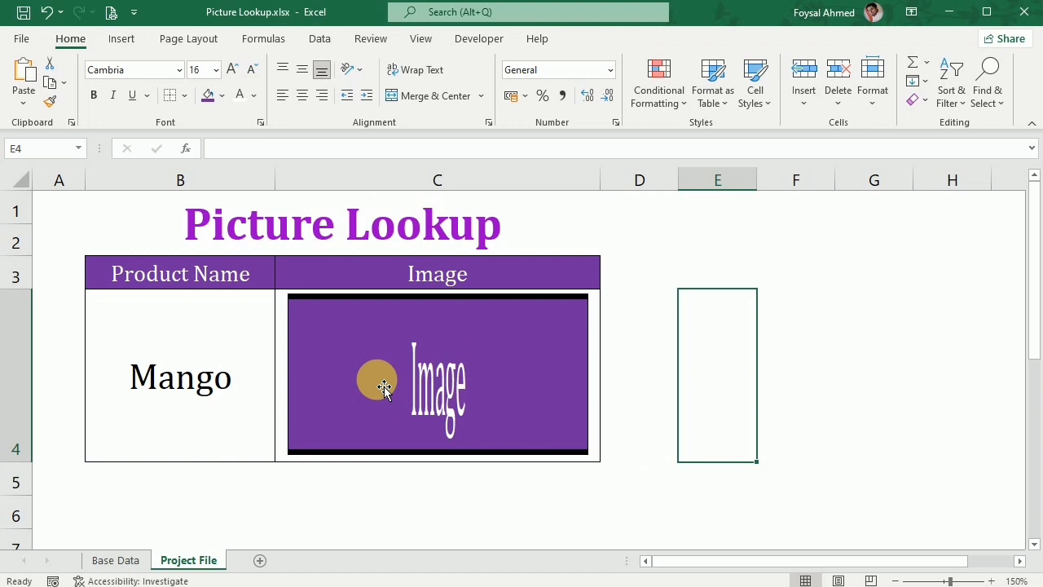
left_click(383, 386)
left_click(600, 320)
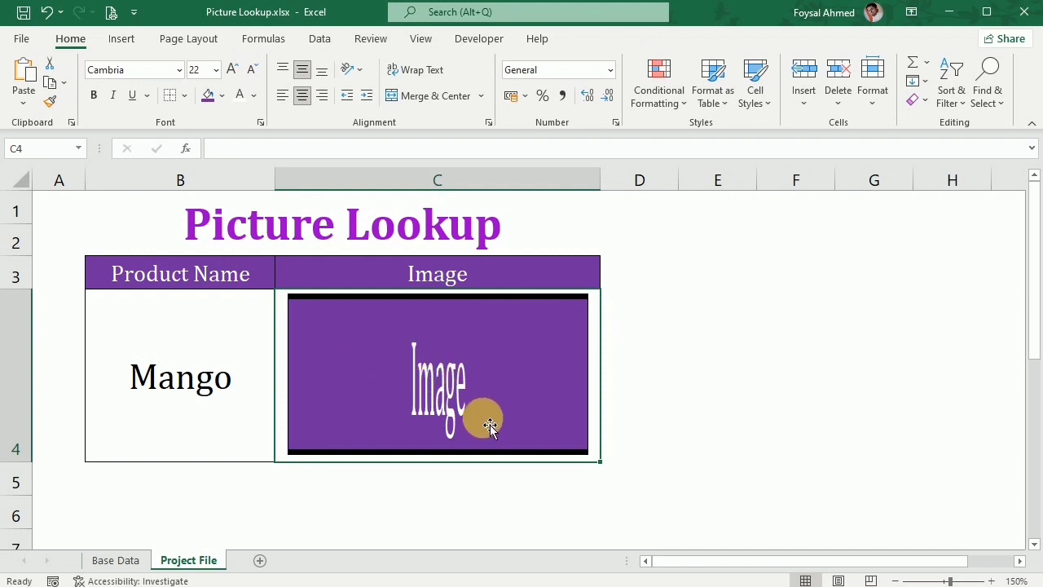
Start a new defined name in the Name Manager and name it Picture_Lookup.
left_click(274, 41)
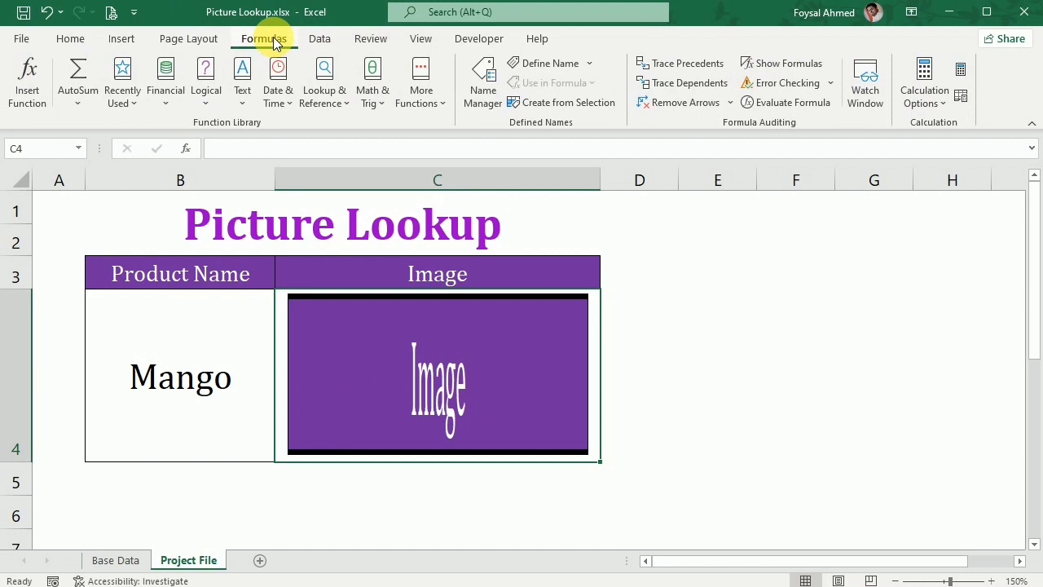
left_click(489, 77)
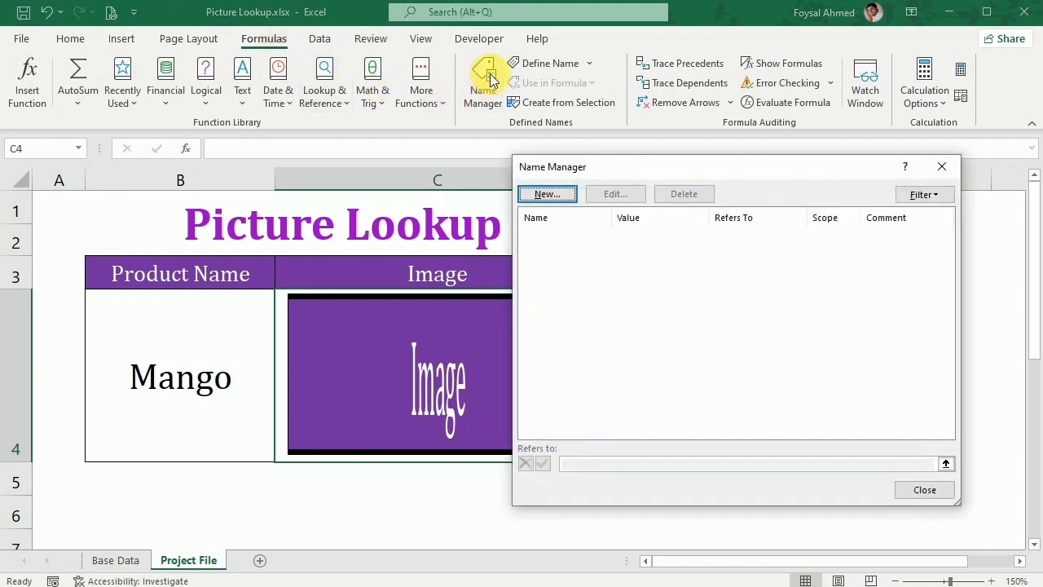
left_click(547, 195)
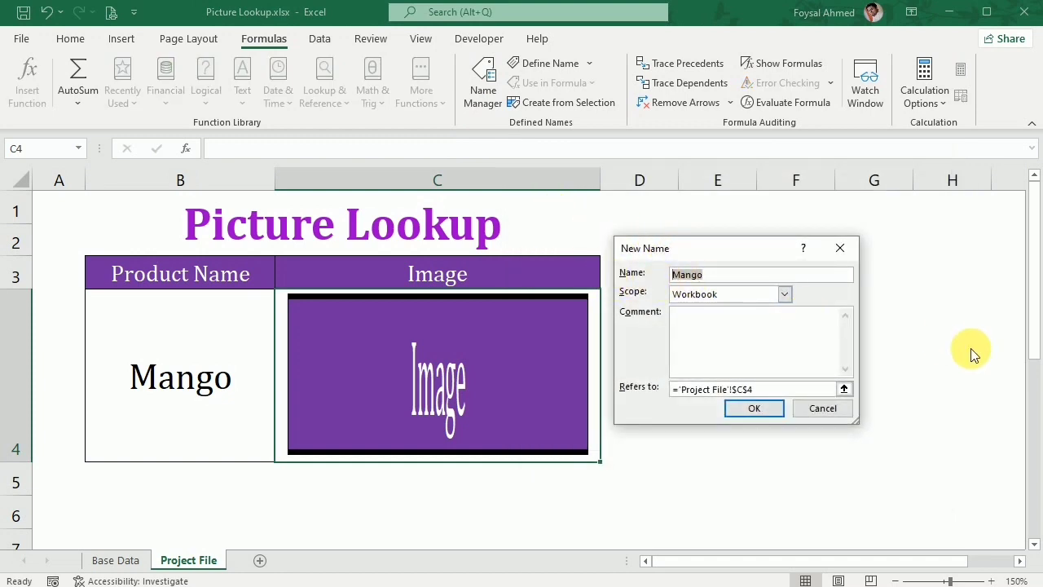
type("Picture_Lookup")
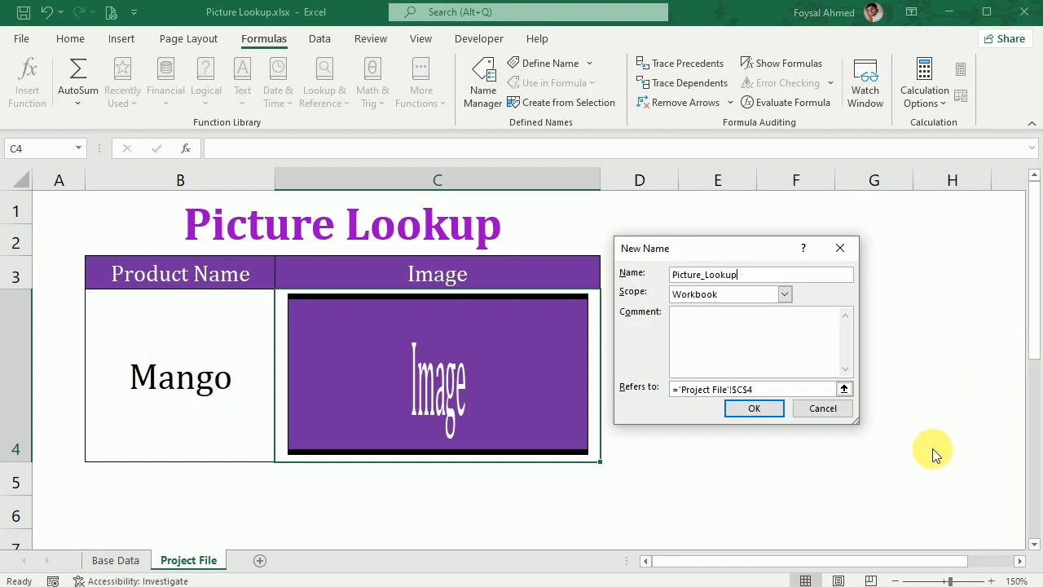
Replace the name's reference with the start of an INDEX formula using Base Data range $C$3:$C$8 as its array.
left_click(843, 389)
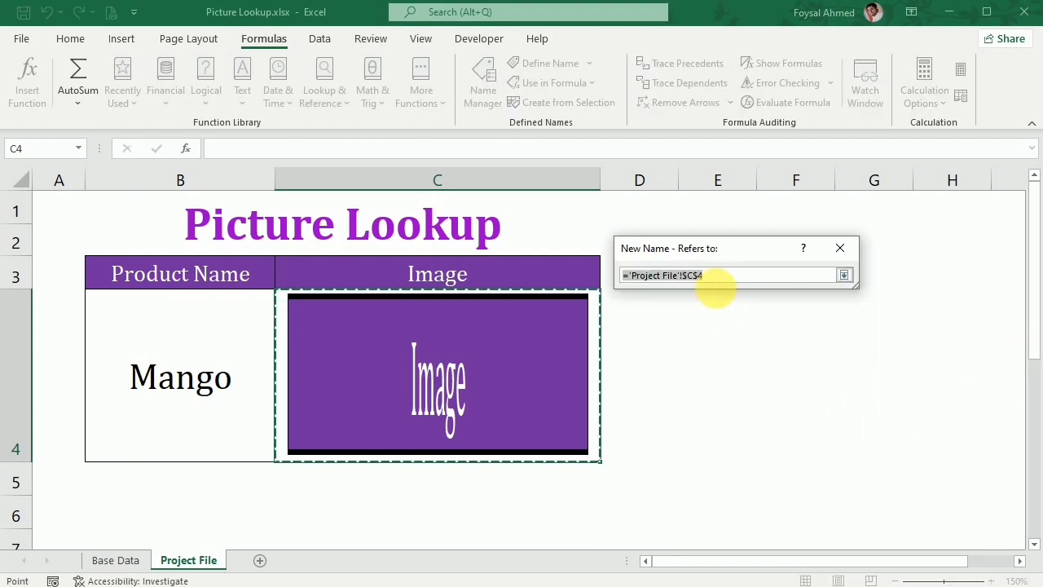
key("BackSpace")
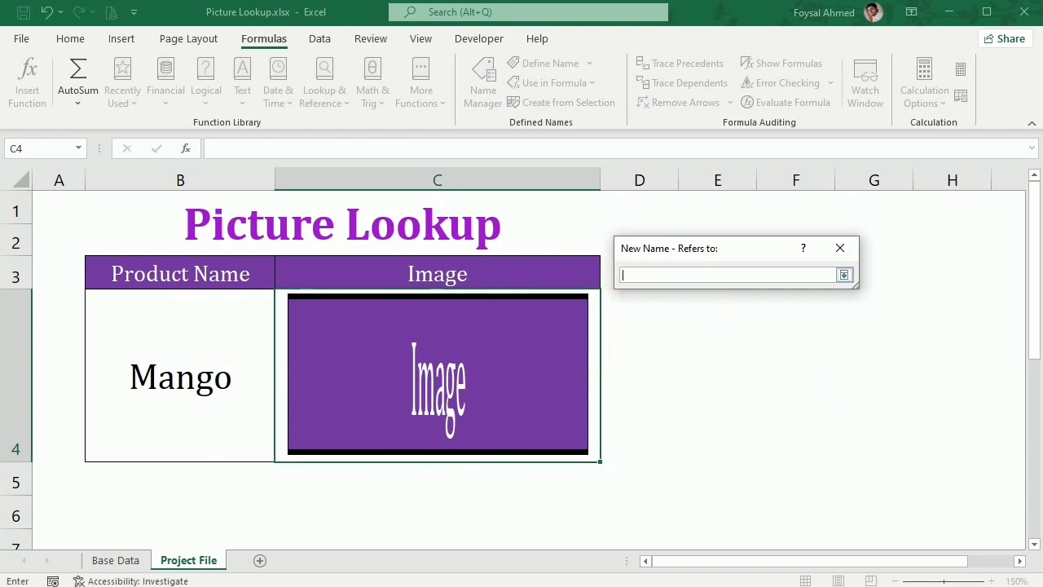
type("=index(")
left_click(115, 560)
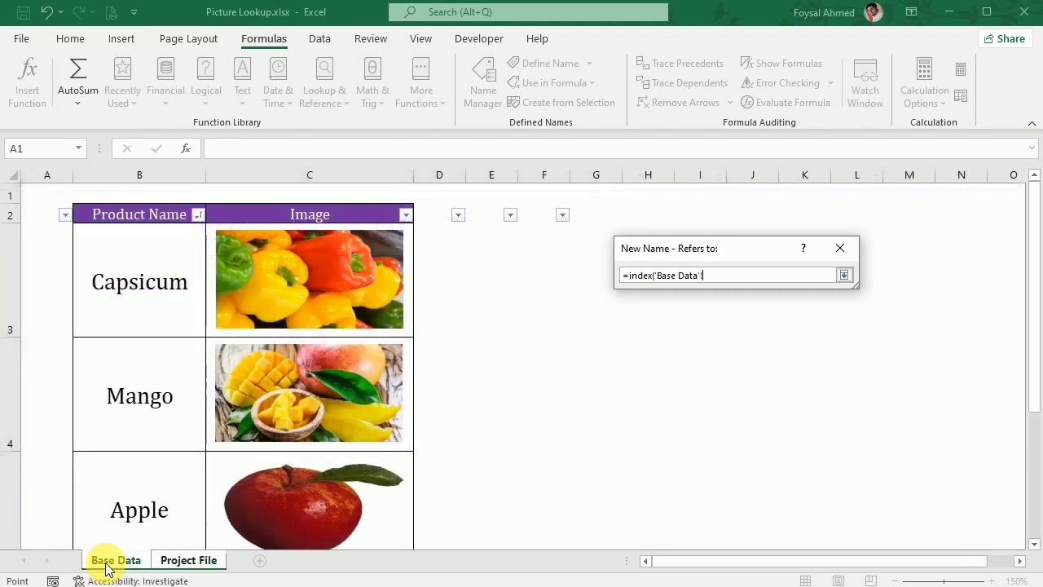
left_click(414, 243)
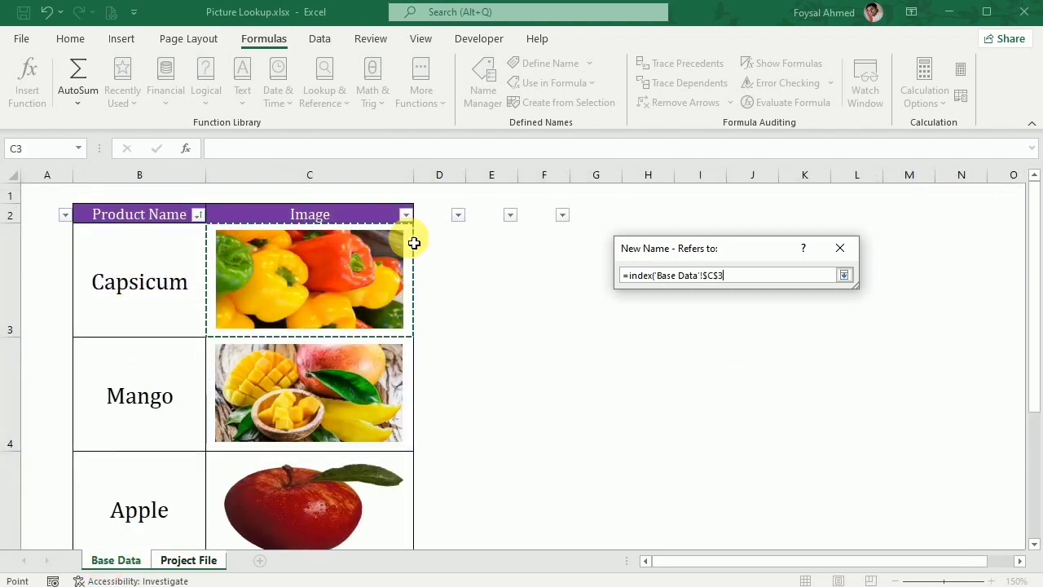
left_click_drag(413, 243, 366, 484)
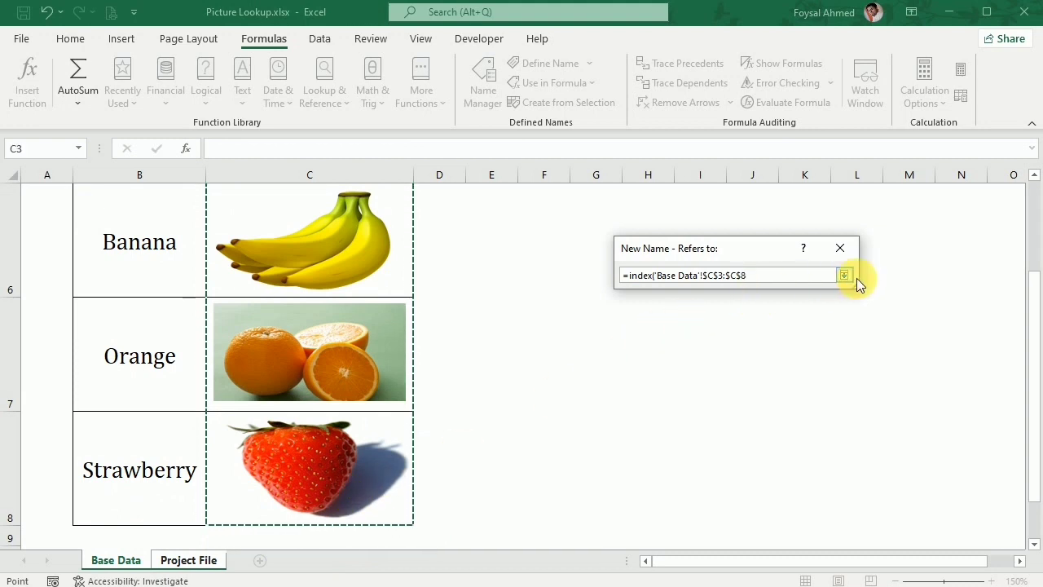
Add a MATCH function as the INDEX row argument, with cell $B$4 of the Project File sheet as lookup value.
type(",m")
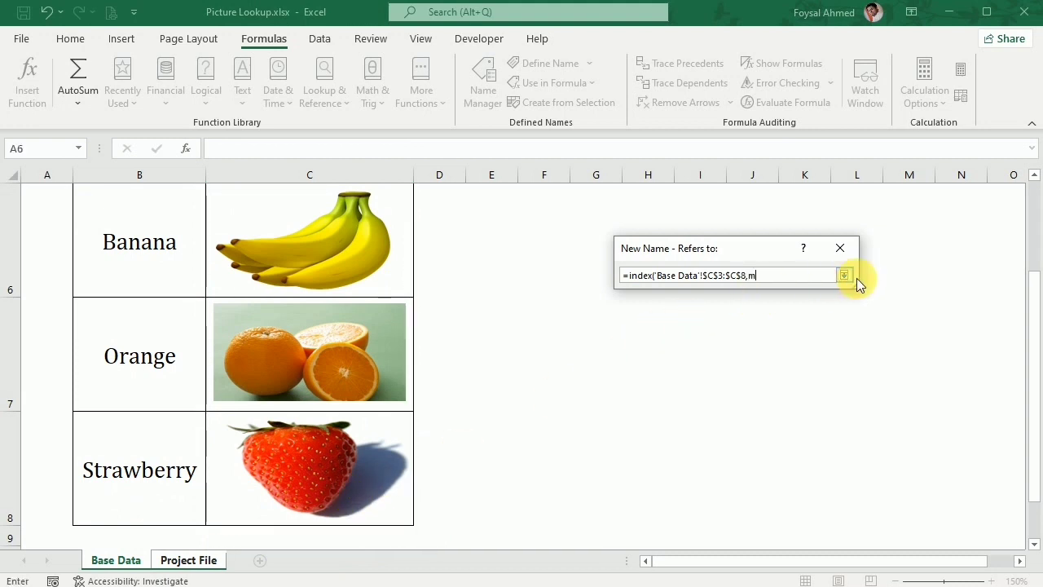
type("atch(")
left_click(188, 559)
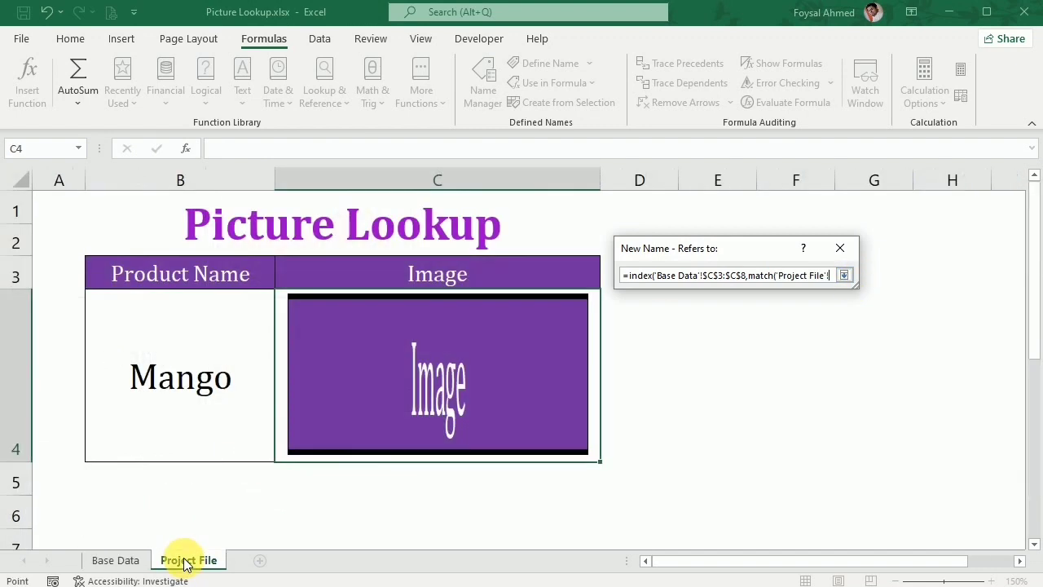
left_click(179, 380)
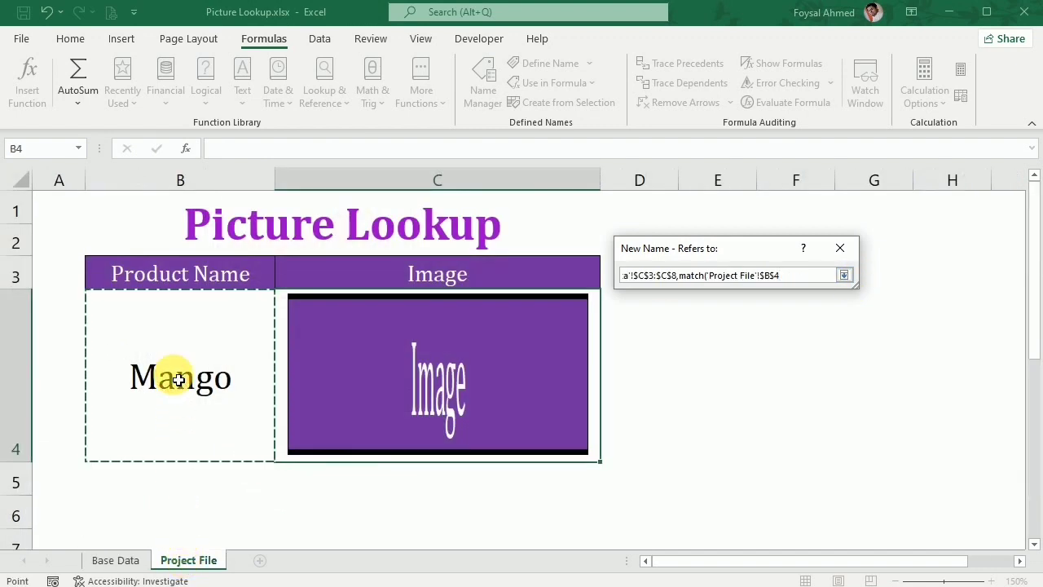
type(",")
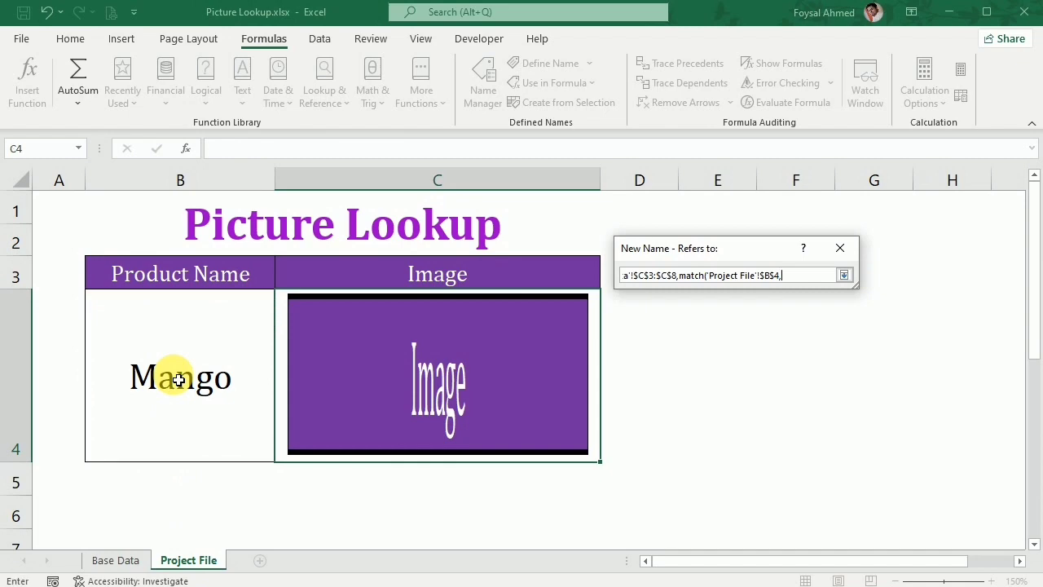
Complete the MATCH with Base Data range $B$3:$B$8 and match type 0, close both parentheses, and return to the full New Name dialog.
left_click(110, 559)
scroll(89, 445, "up", 1)
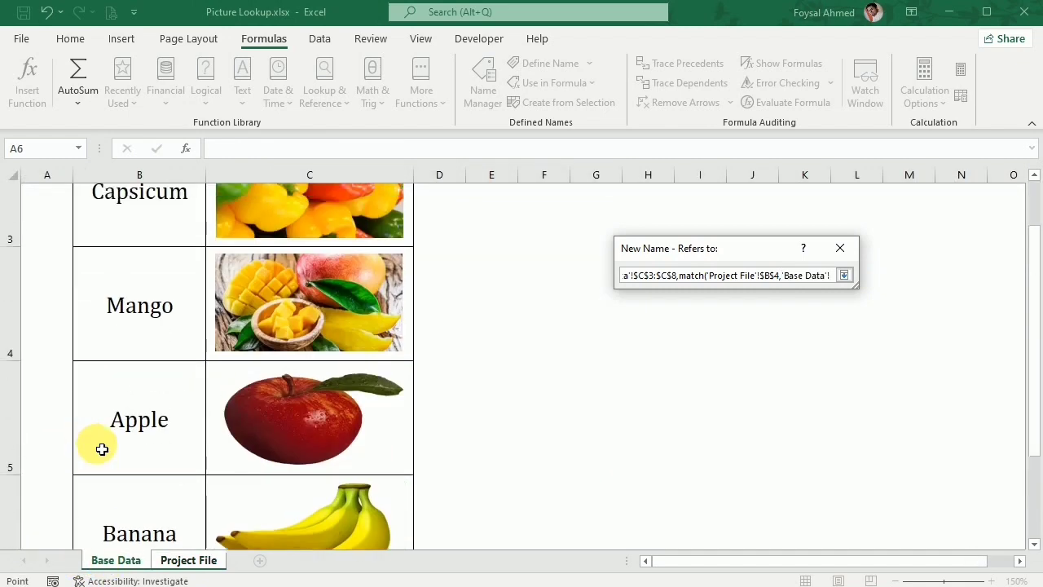
scroll(103, 447, "up", 1)
left_click_drag(144, 277, 141, 488)
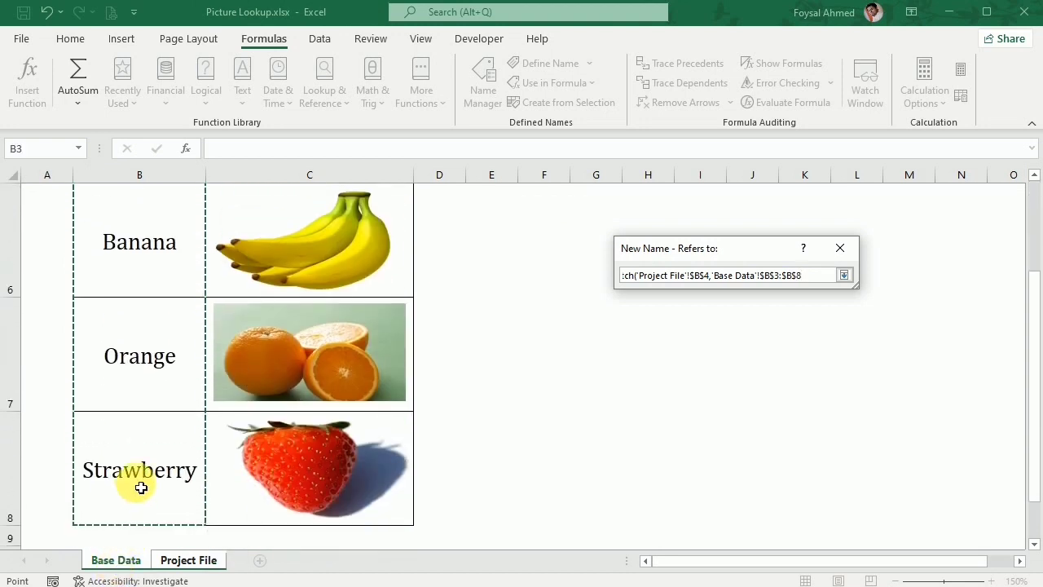
type(",0")
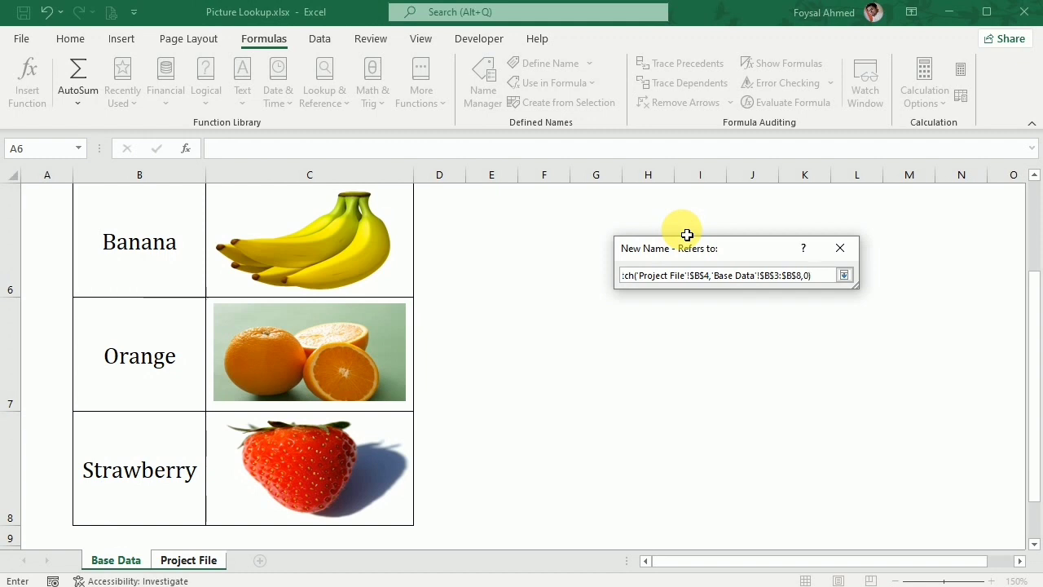
type(")")
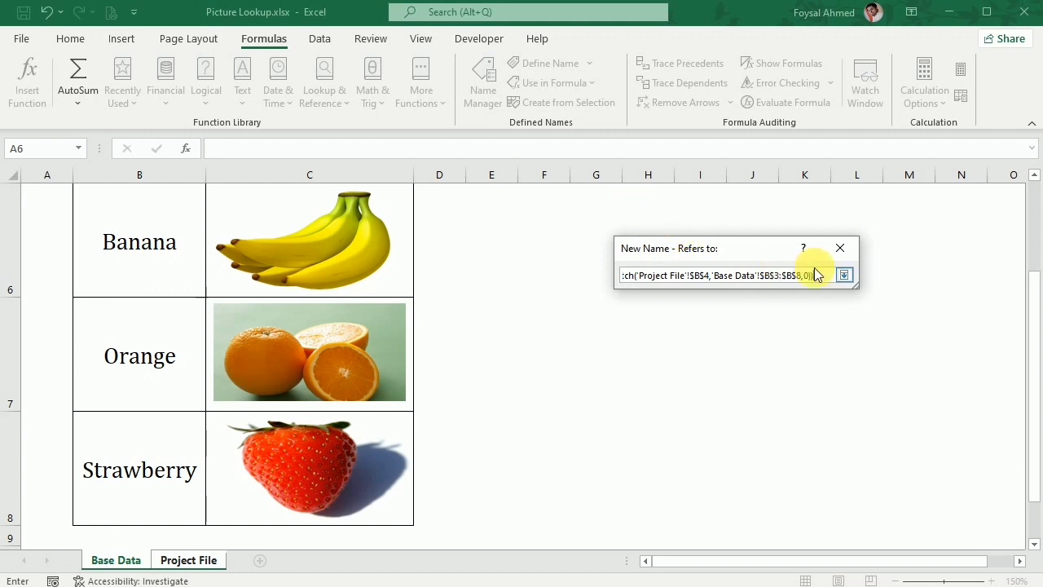
left_click(845, 275)
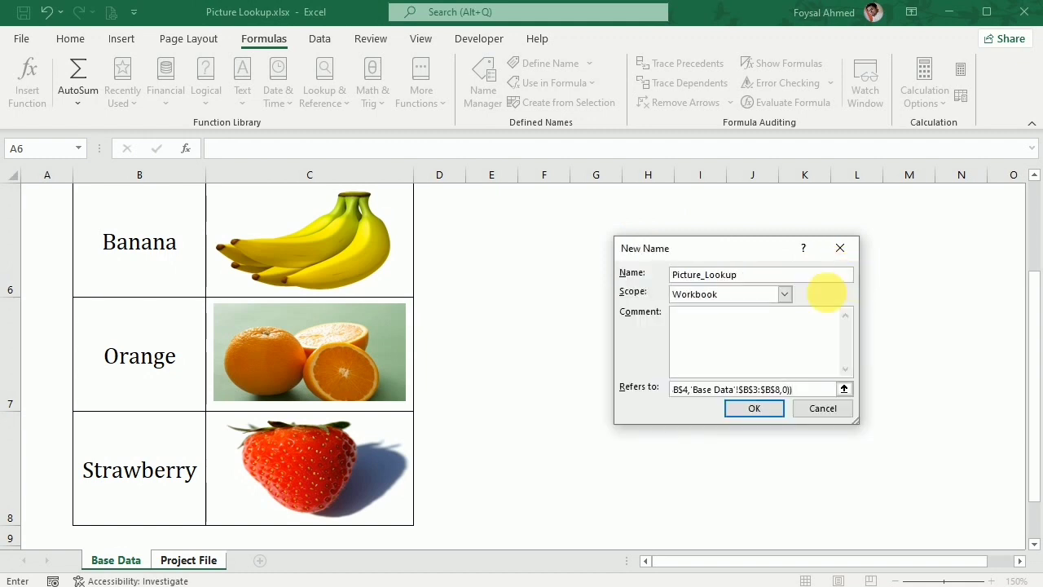
Save the Picture_Lookup name and close the Name Manager.
left_click(750, 409)
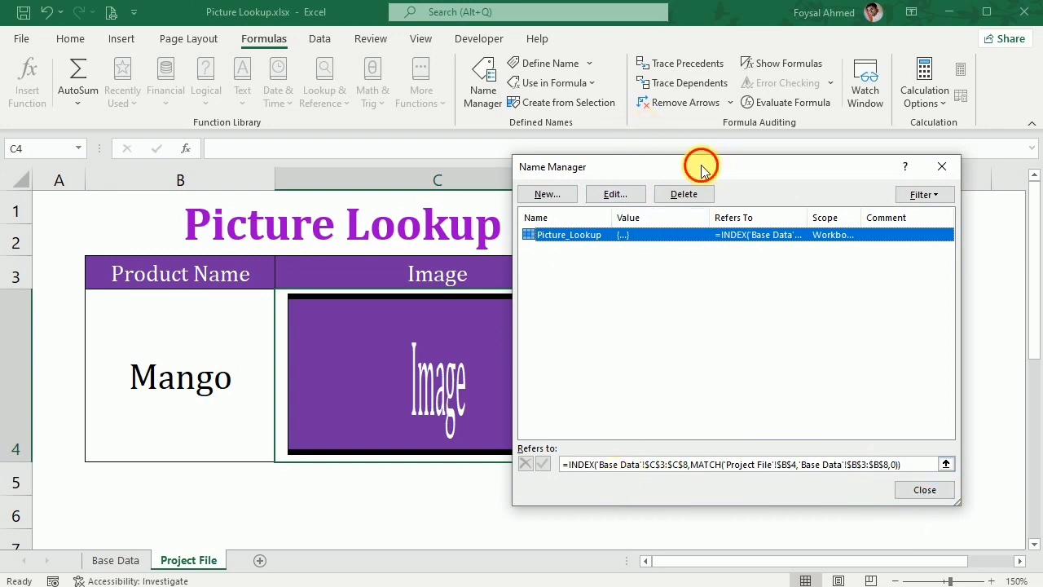
left_click_drag(698, 163, 565, 146)
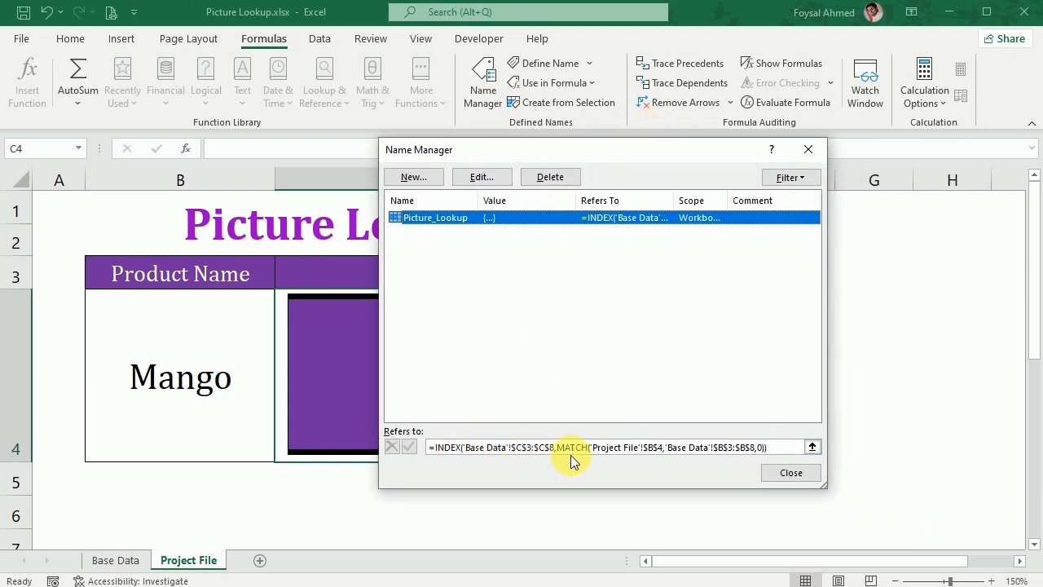
left_click(784, 472)
left_click(710, 475)
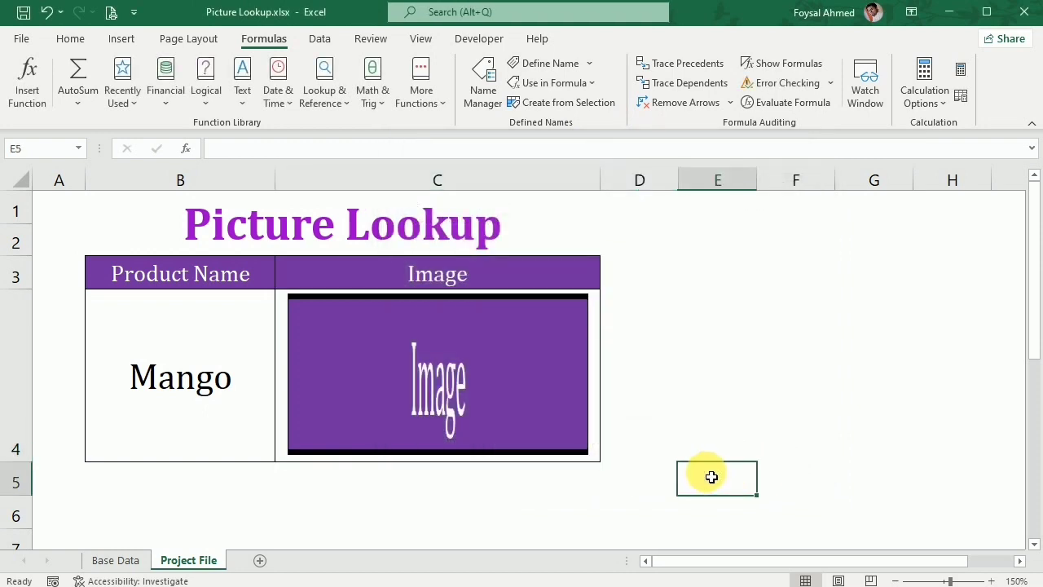
Replace the formula of the linked picture in the Image cell with =Picture_Lookup.
left_click(500, 425)
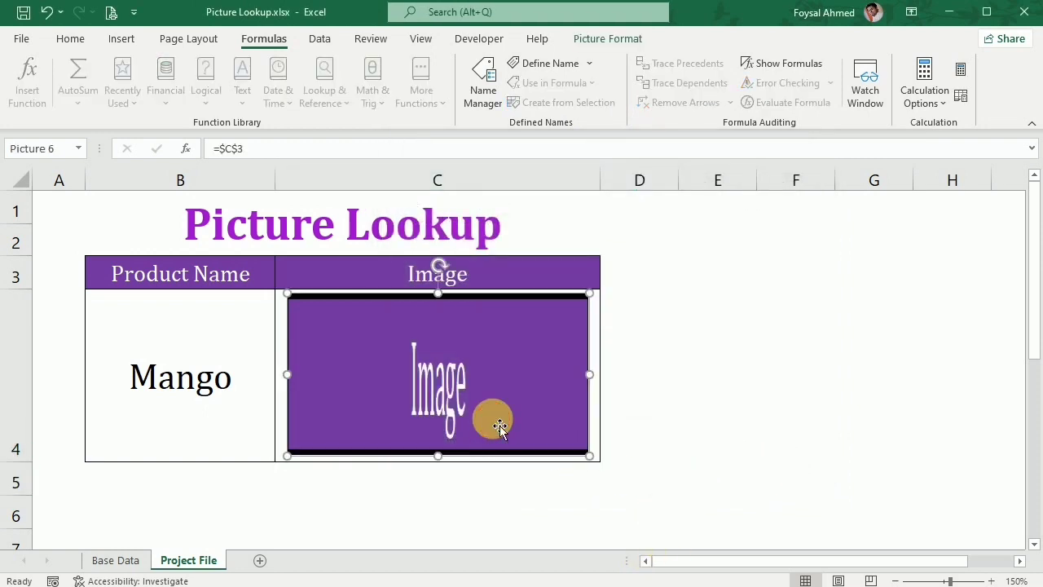
left_click_drag(265, 149, 200, 148)
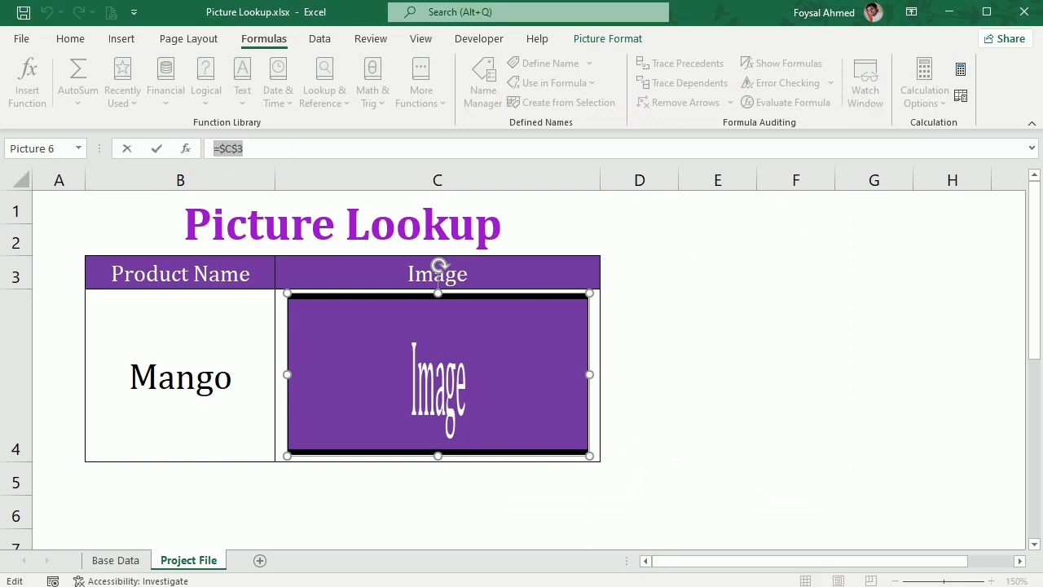
key("BackSpace")
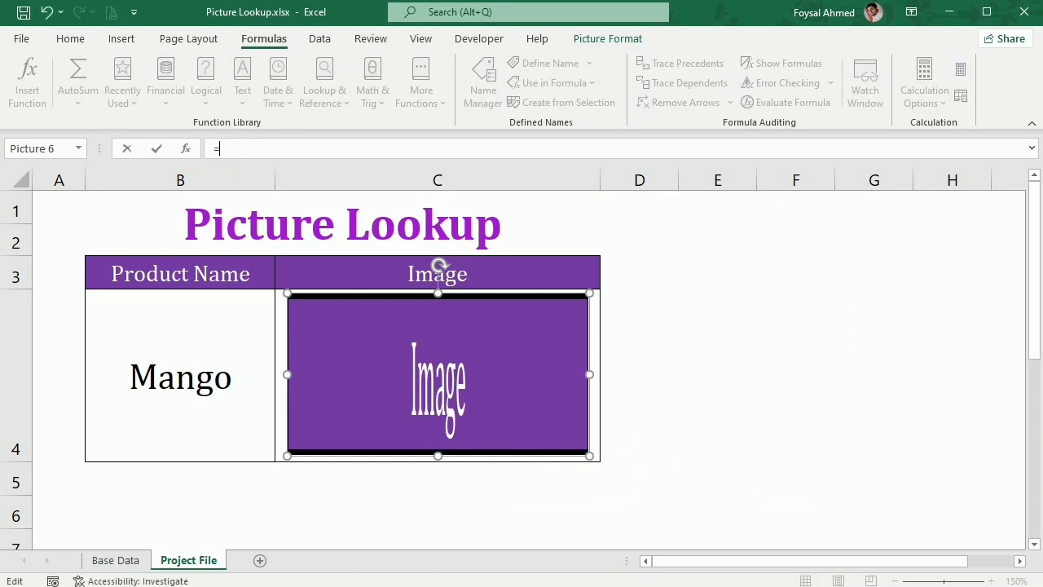
type("=pict")
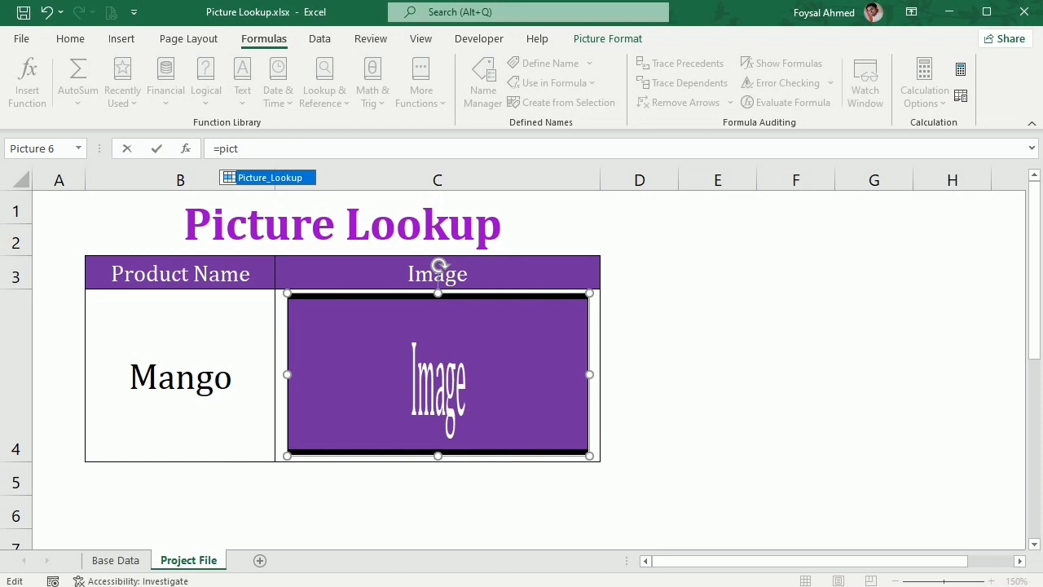
key("Tab")
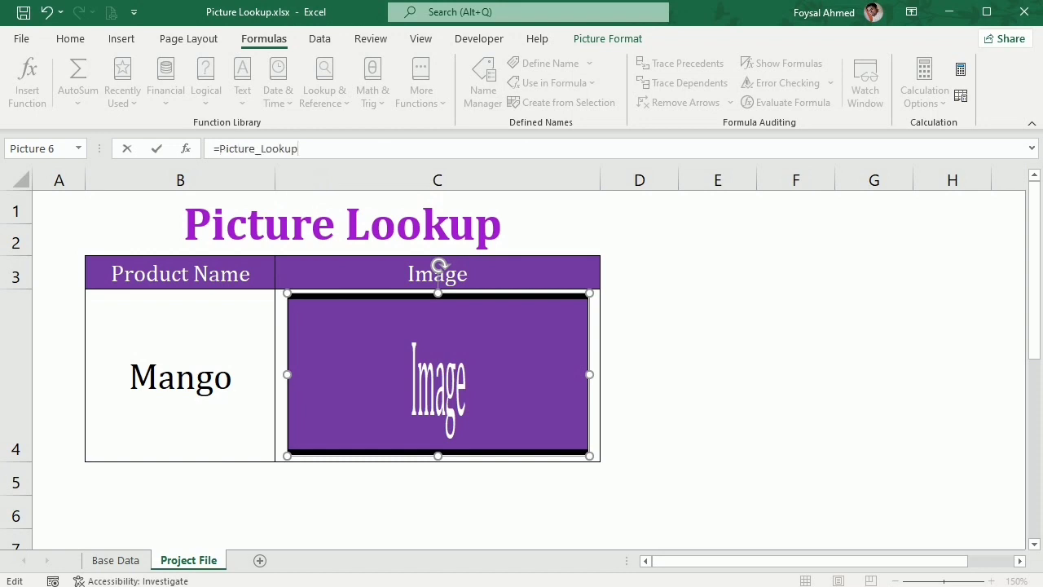
key("Return")
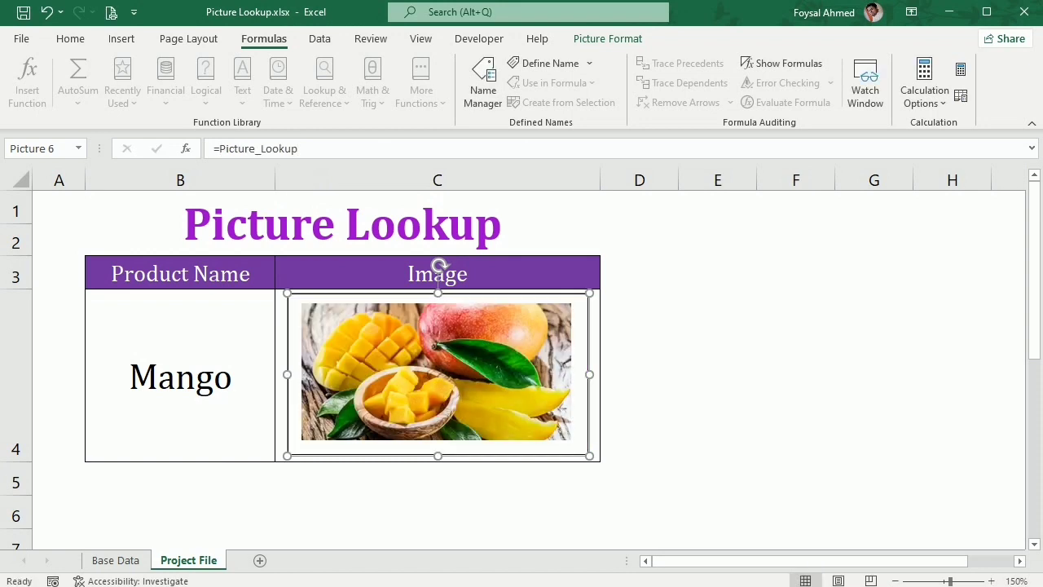
Test the picture lookup by choosing Capsicum, Mango and Strawberry in turn as the product name in cell B4.
left_click(196, 365)
left_click(281, 455)
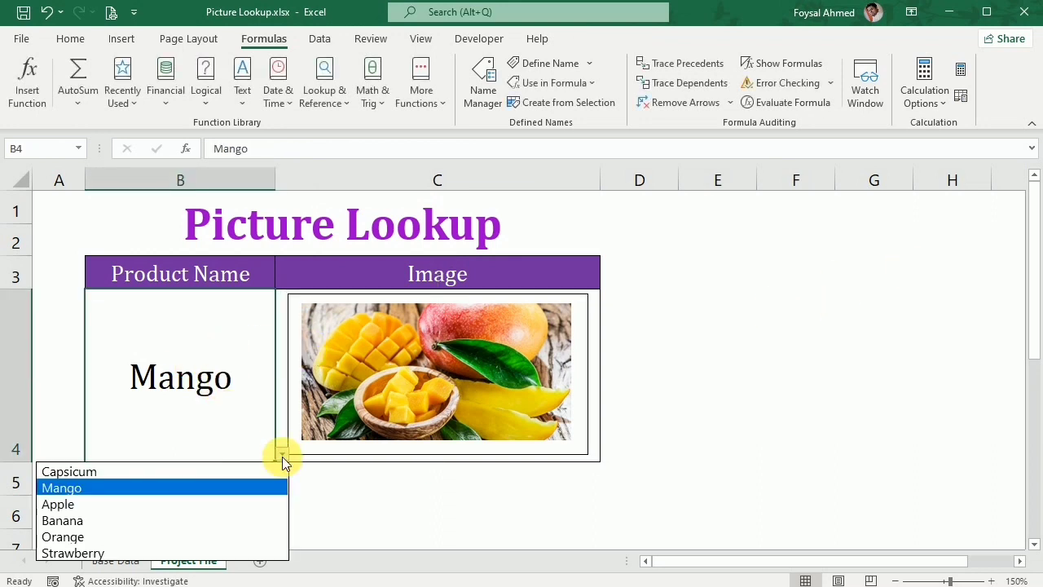
left_click(262, 472)
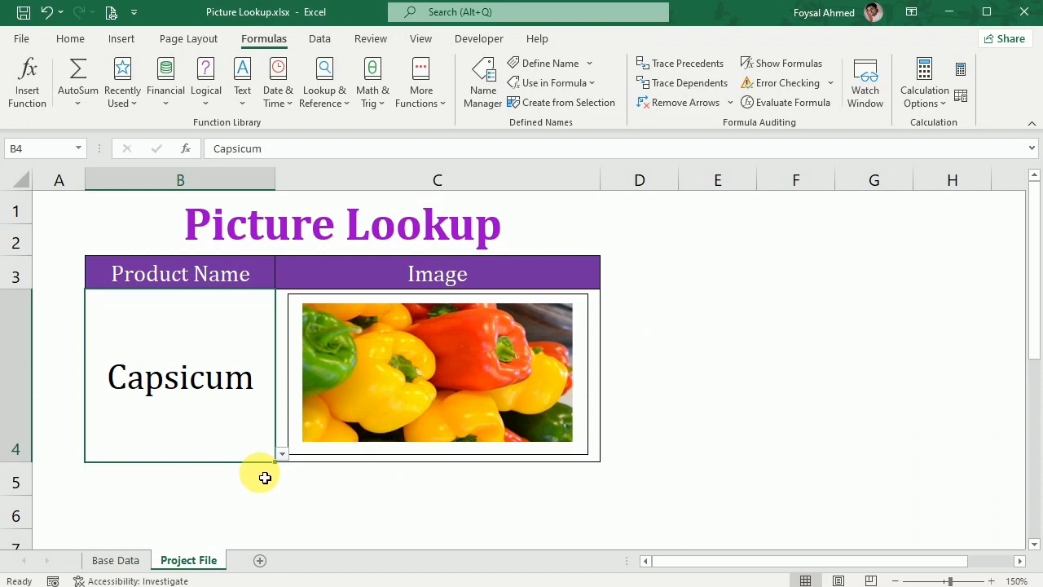
left_click(282, 454)
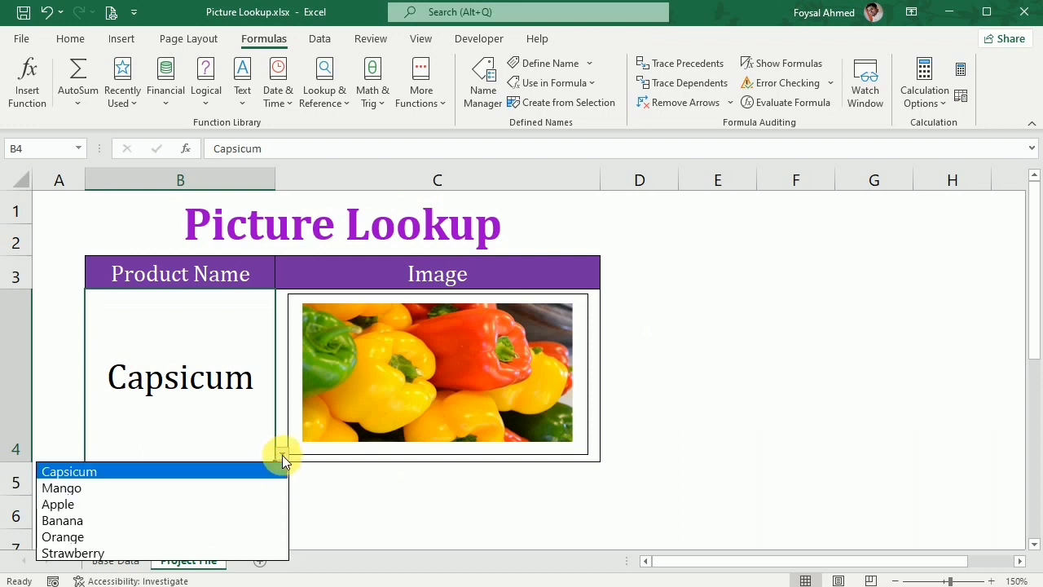
left_click(240, 487)
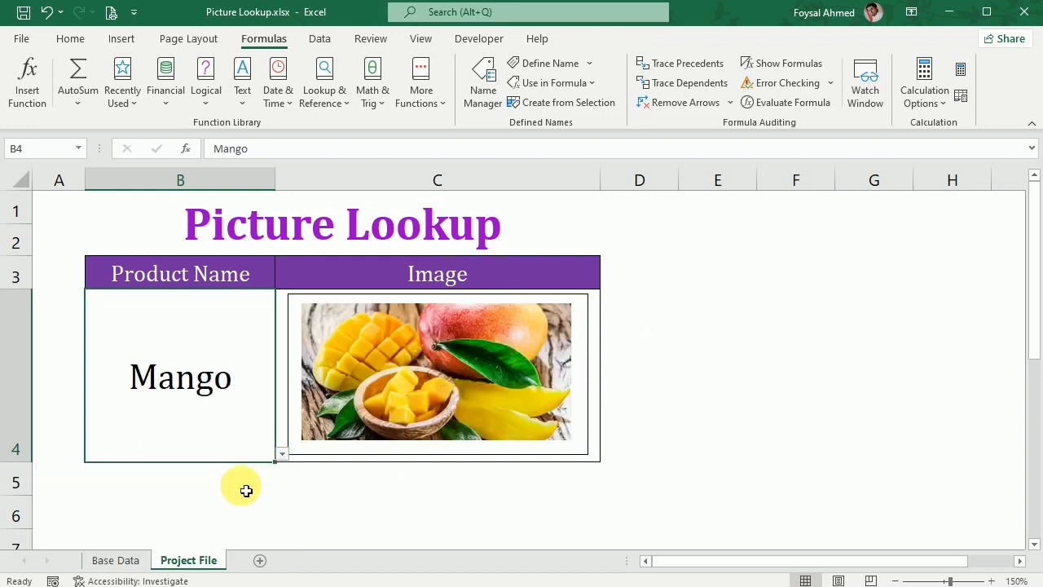
left_click(282, 454)
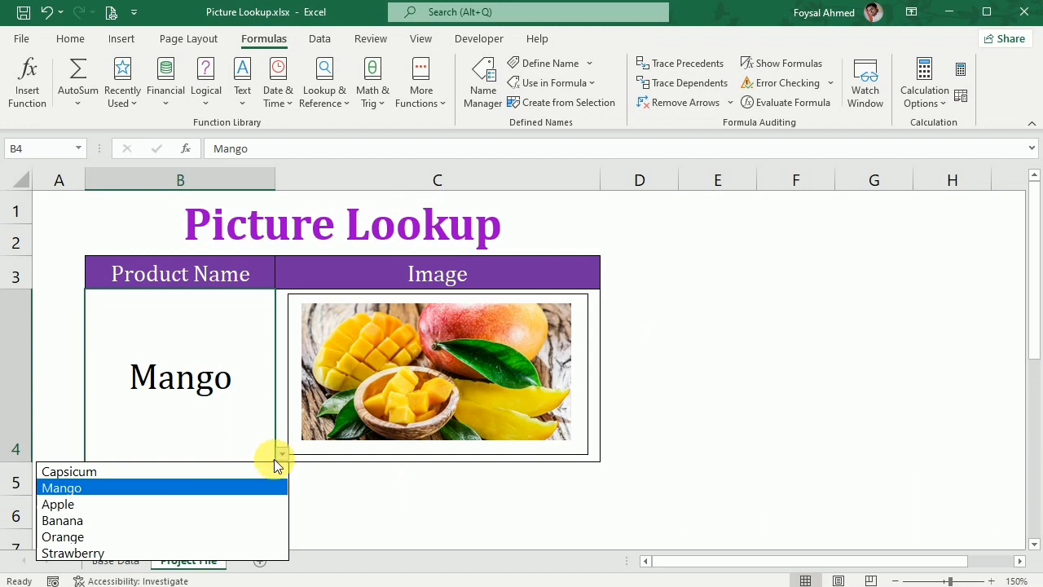
left_click(199, 553)
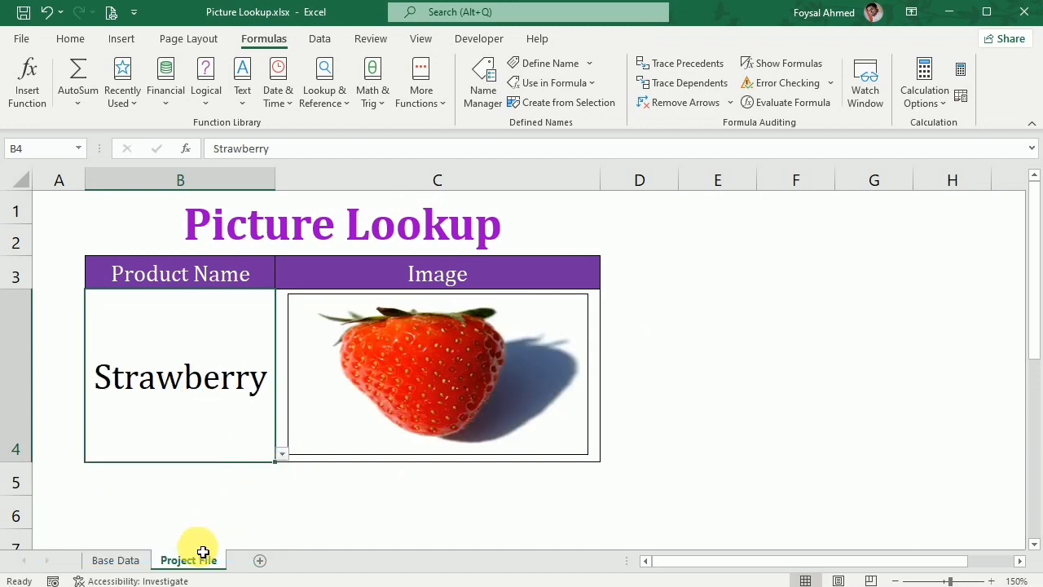
Continue testing the lookup by setting the product name in B4 to Banana and finally to Apple.
left_click(282, 454)
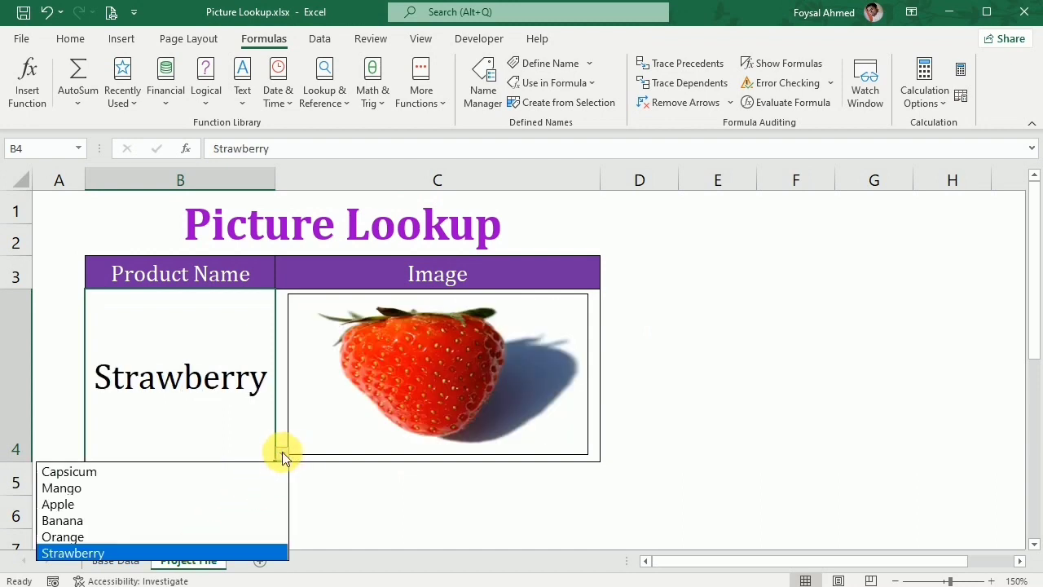
left_click(195, 520)
left_click(703, 435)
left_click(214, 392)
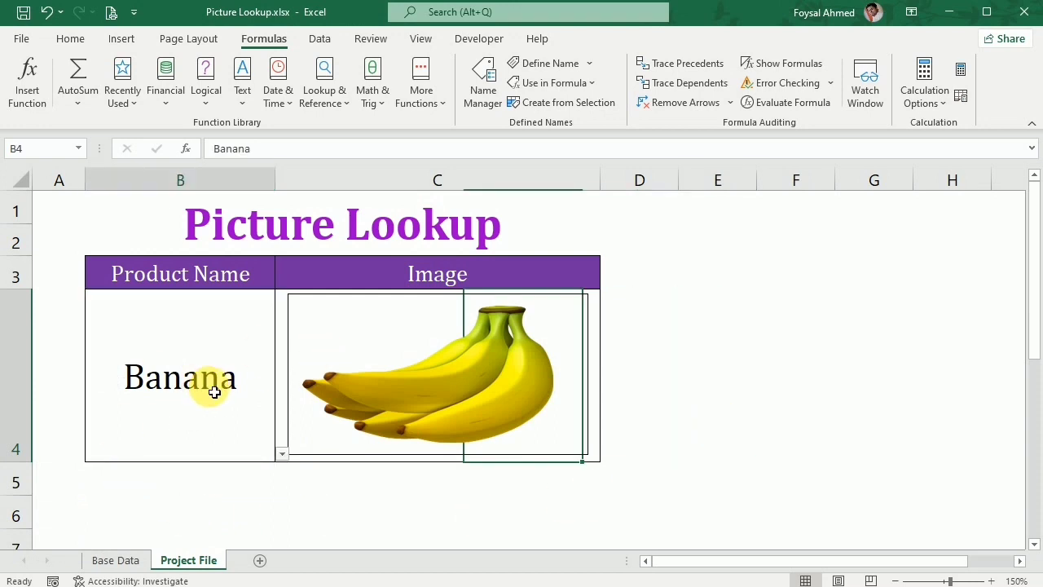
left_click(282, 454)
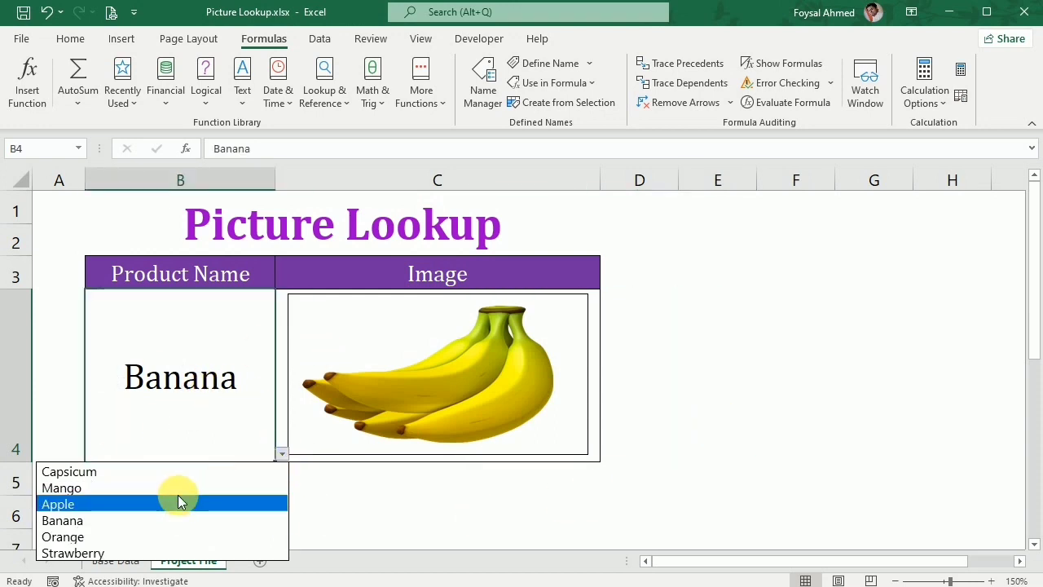
left_click(180, 502)
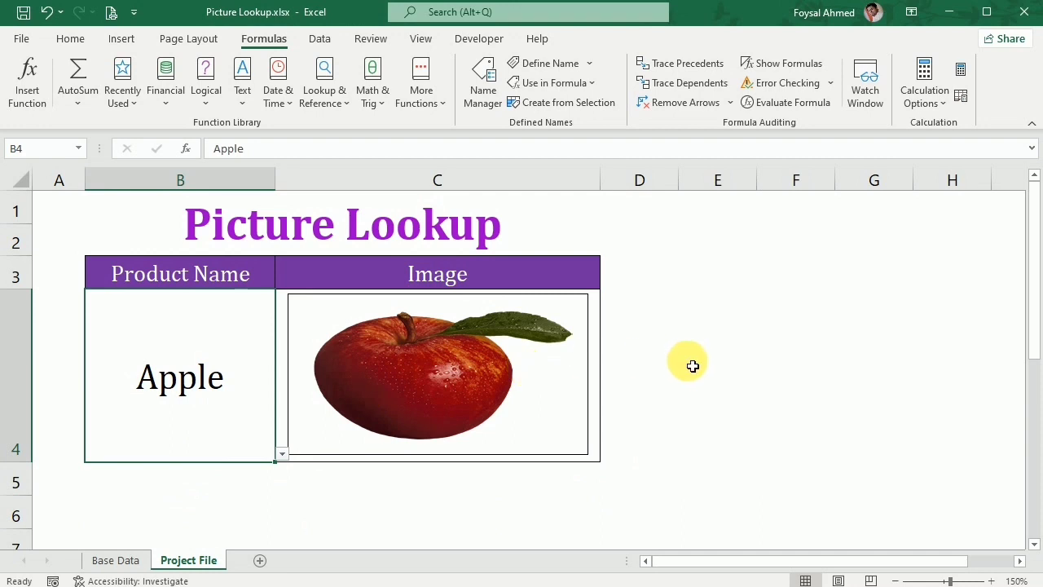